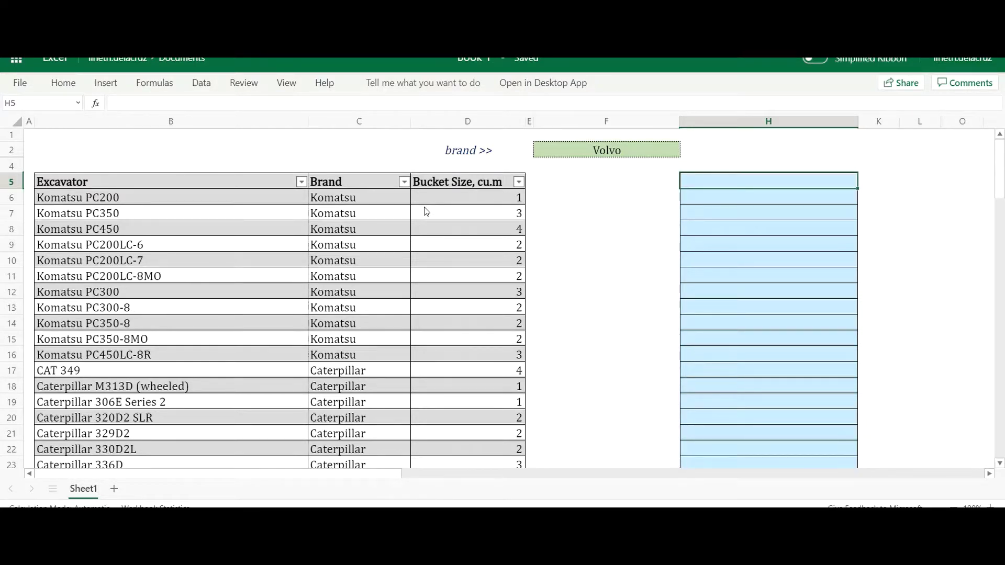
# Look over the brand dropdown in F2, then move to cell H5
pyautogui.click(653, 154)
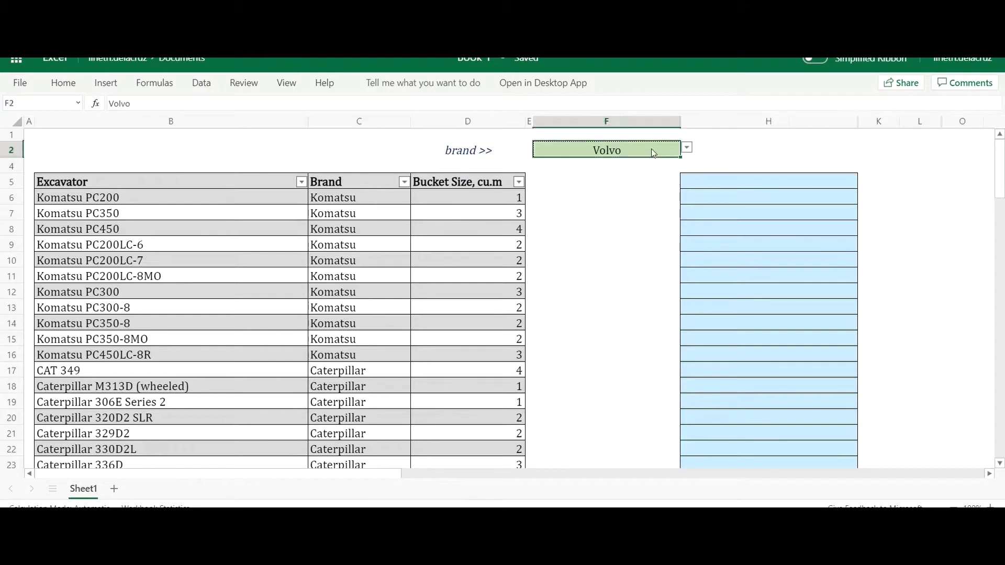
pyautogui.click(687, 150)
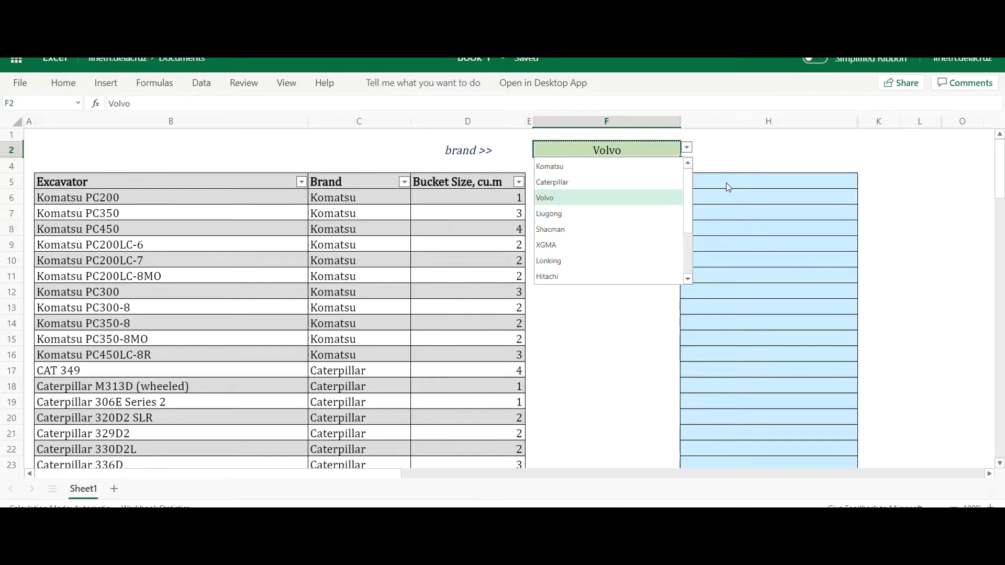
pyautogui.click(727, 183)
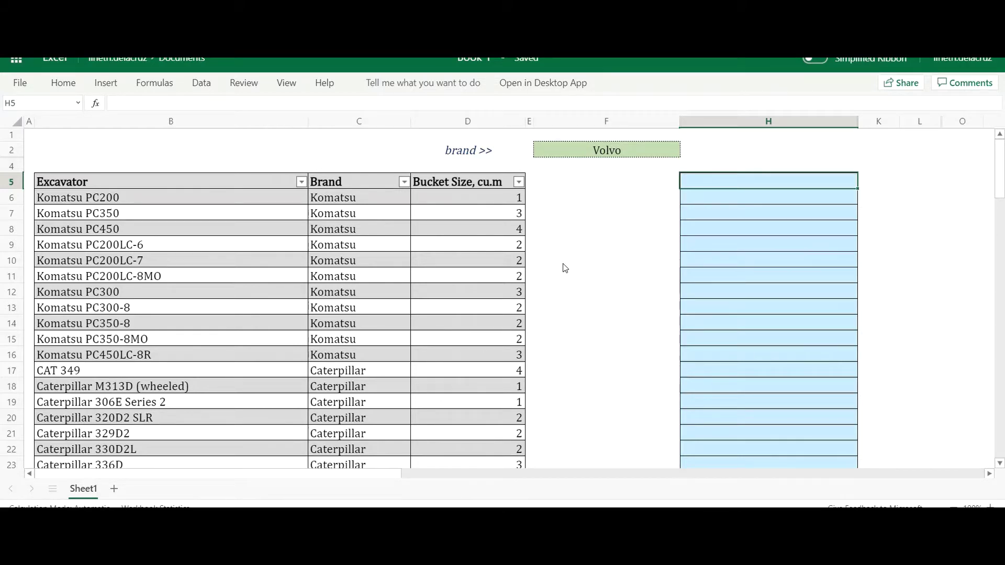
# Enter =UNIQUE(C6:C69) in H5 to list the 13 distinct brands from column C
pyautogui.write('=')
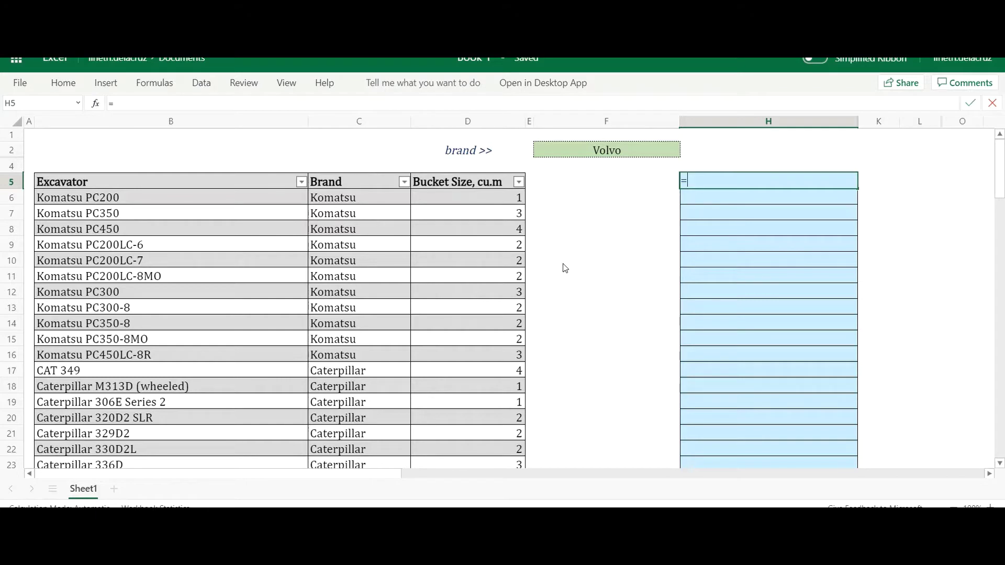
pyautogui.write('unique(')
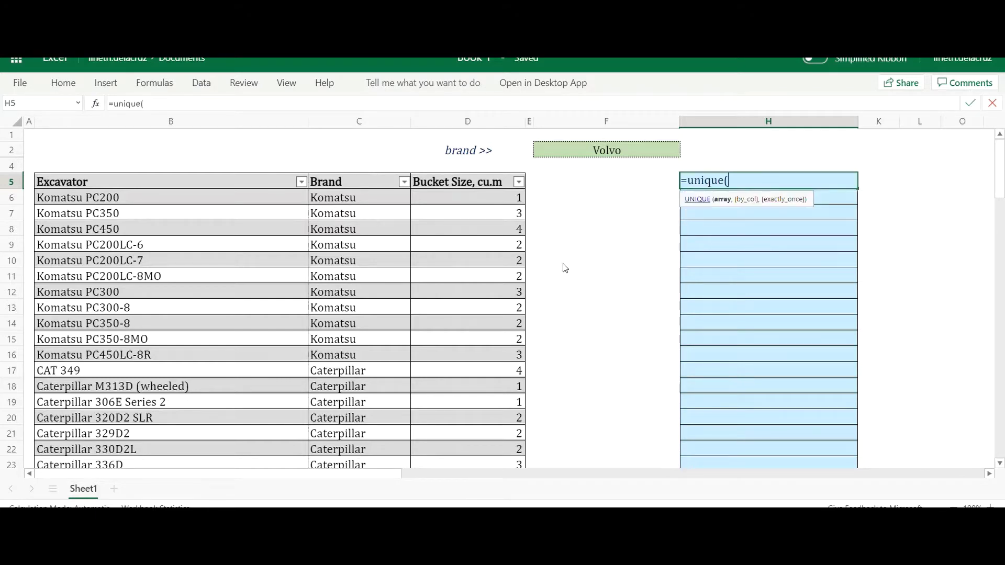
pyautogui.click(365, 199)
pyautogui.hotkey('ctrl', 'shift', 'Down')
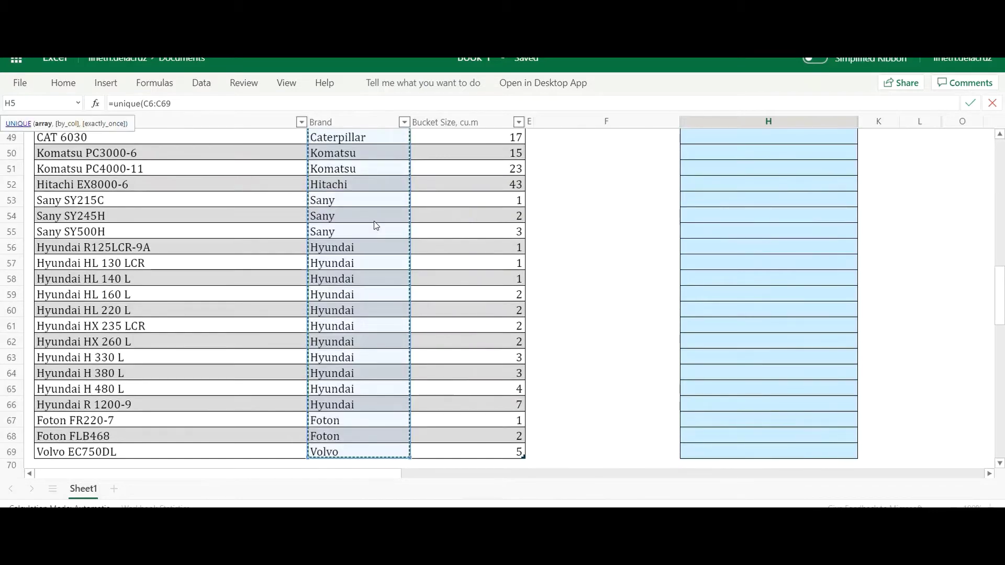
pyautogui.scroll(10, 374, 221)
pyautogui.scroll(6, 374, 221)
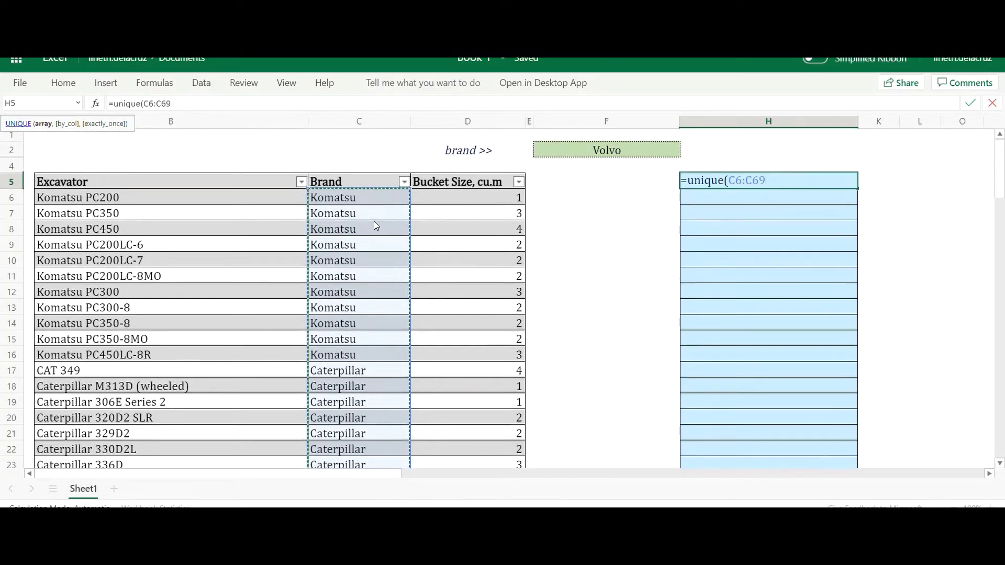
pyautogui.write(',')
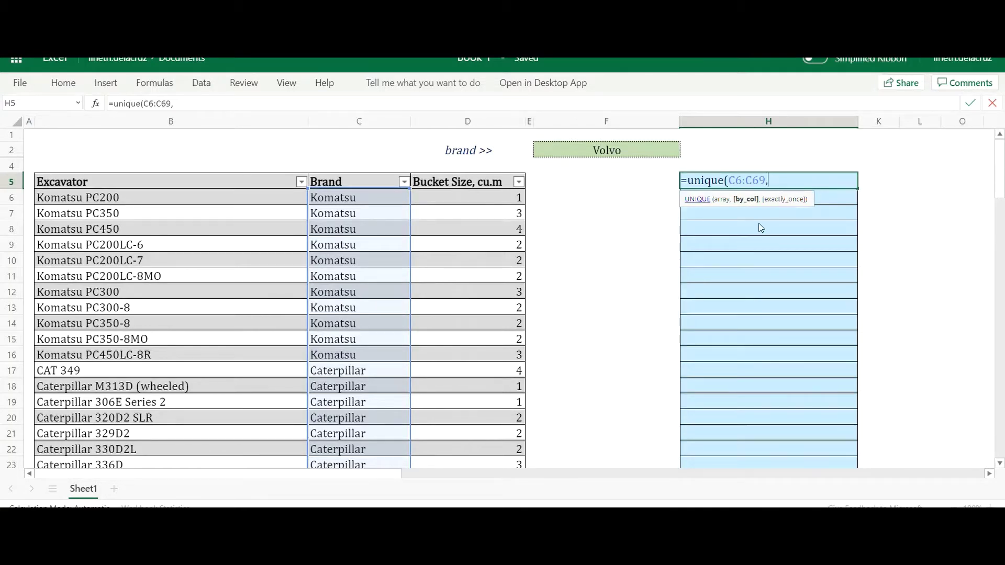
pyautogui.press('BackSpace')
pyautogui.write(')')
pyautogui.press('Return')
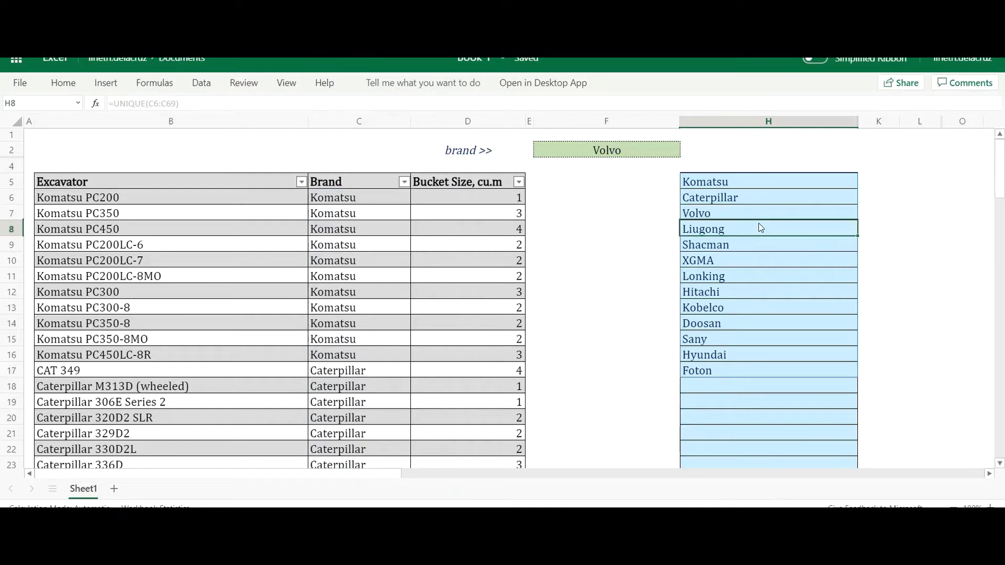
pyautogui.press('Up')
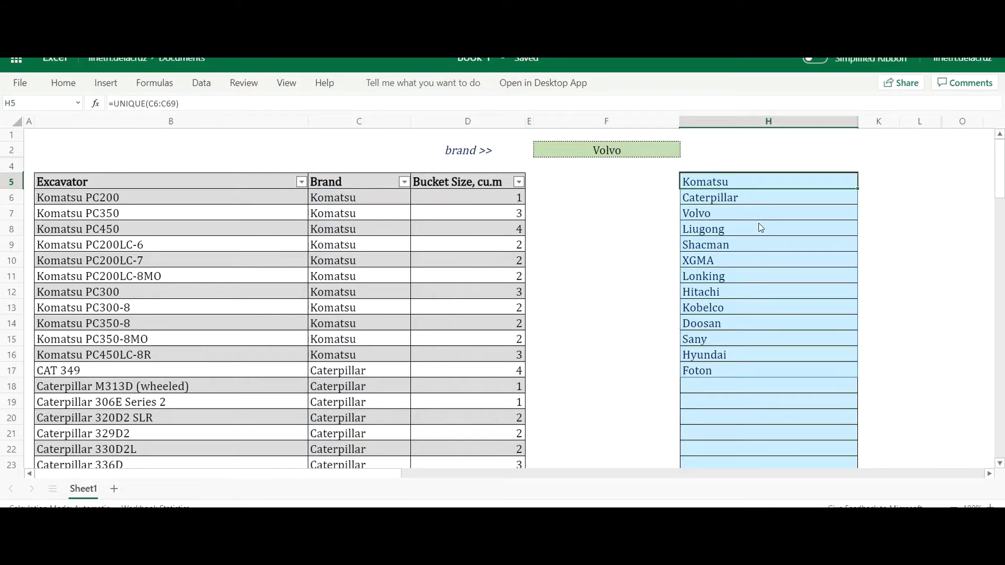
pyautogui.press('F2')
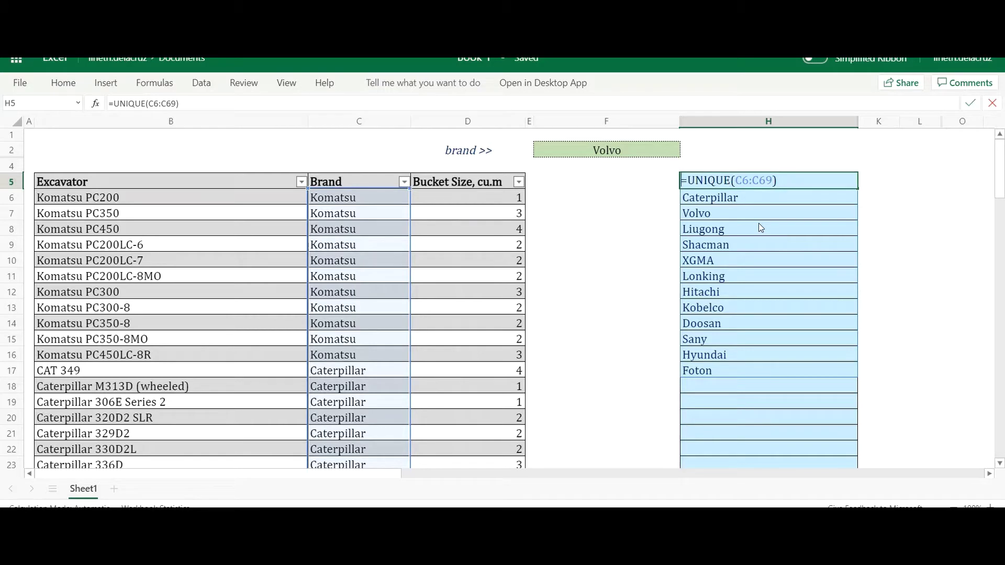
# Change H5 to =SORT(UNIQUE(C6:C69)) so the brands list alphabetically, Caterpillar through XGMA
pyautogui.write('sort')
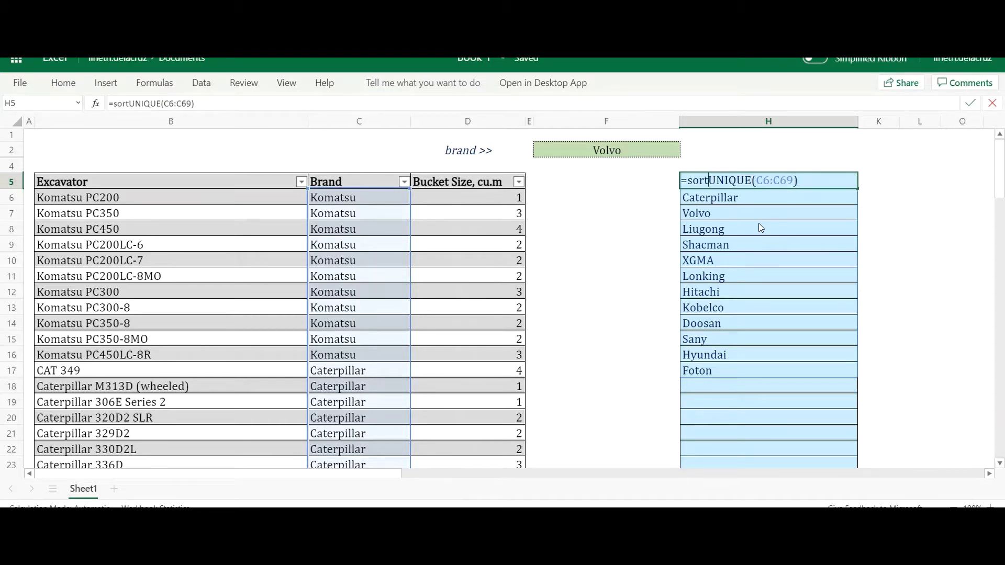
pyautogui.write('(')
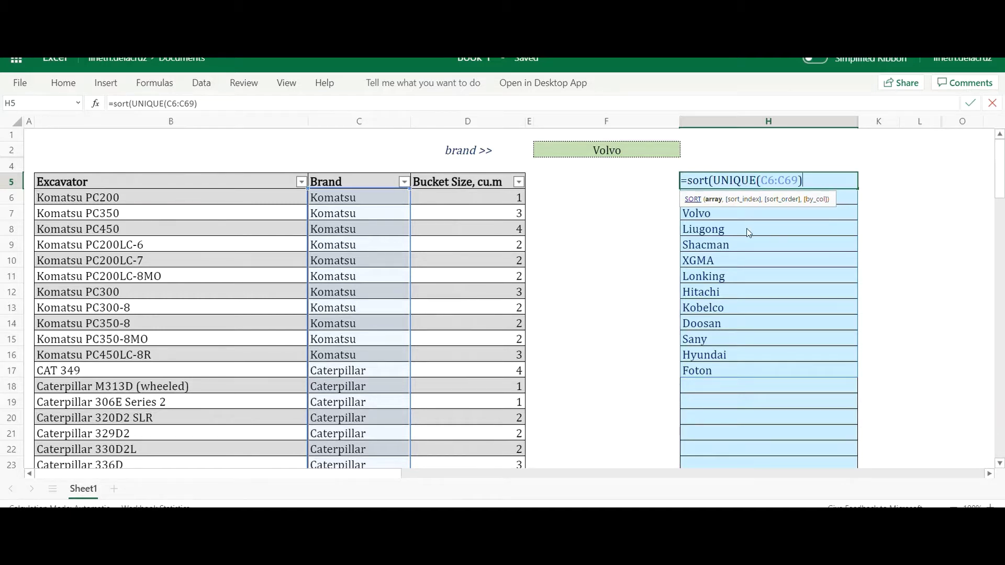
pyautogui.write(')')
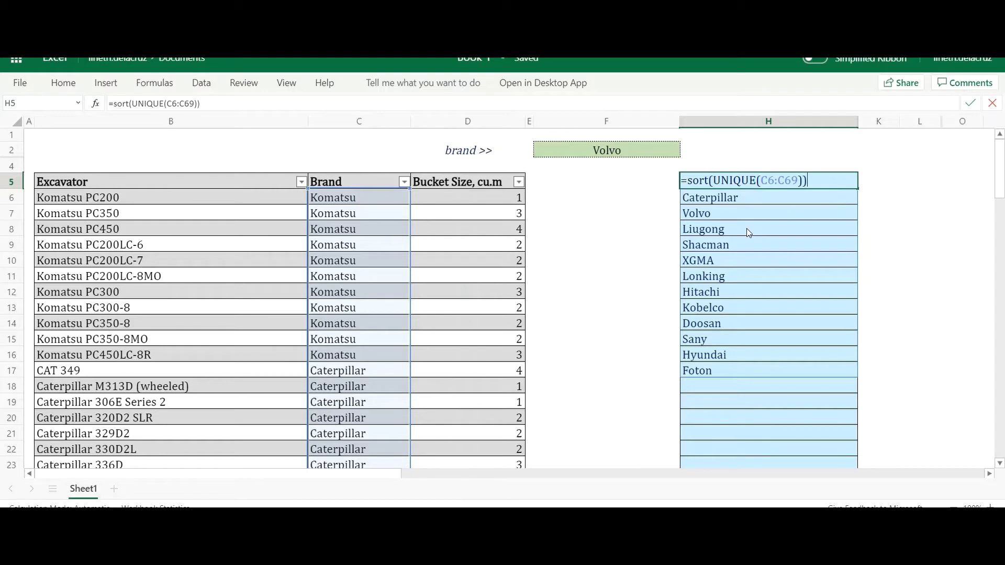
pyautogui.hotkey('ctrl', 'Return')
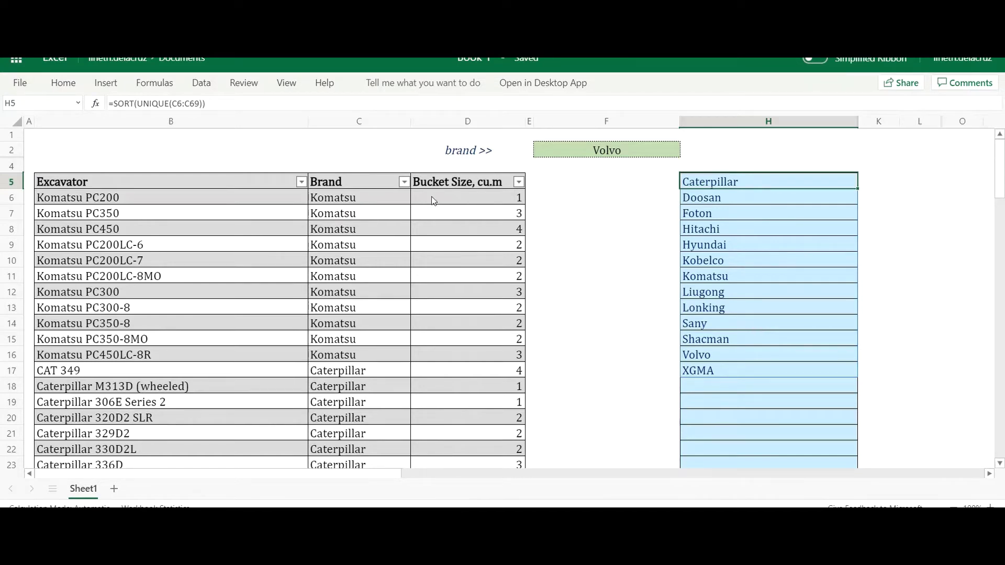
pyautogui.click(347, 198)
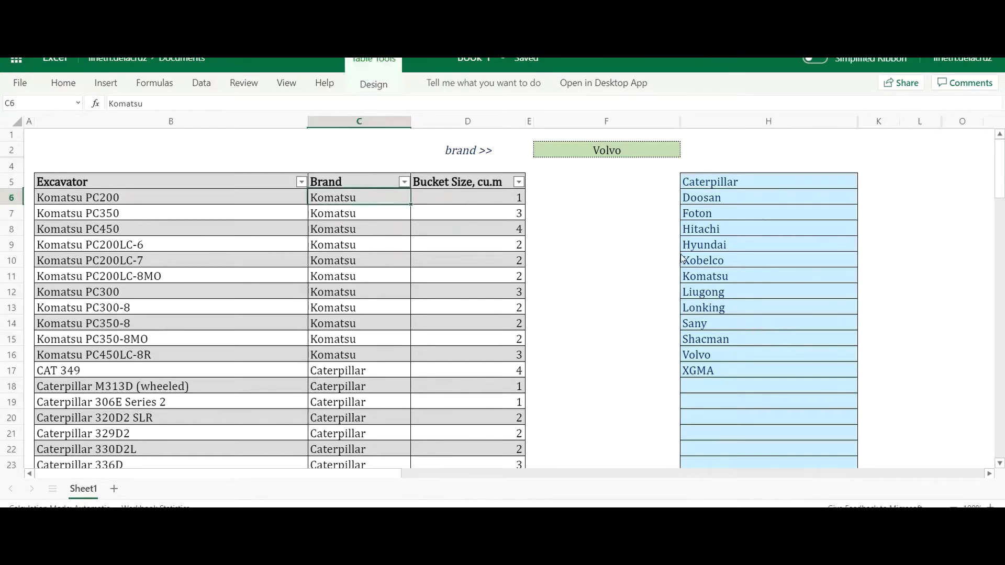
# Test the table by entering A in C6, then undo it
pyautogui.write('A')
pyautogui.press('Return')
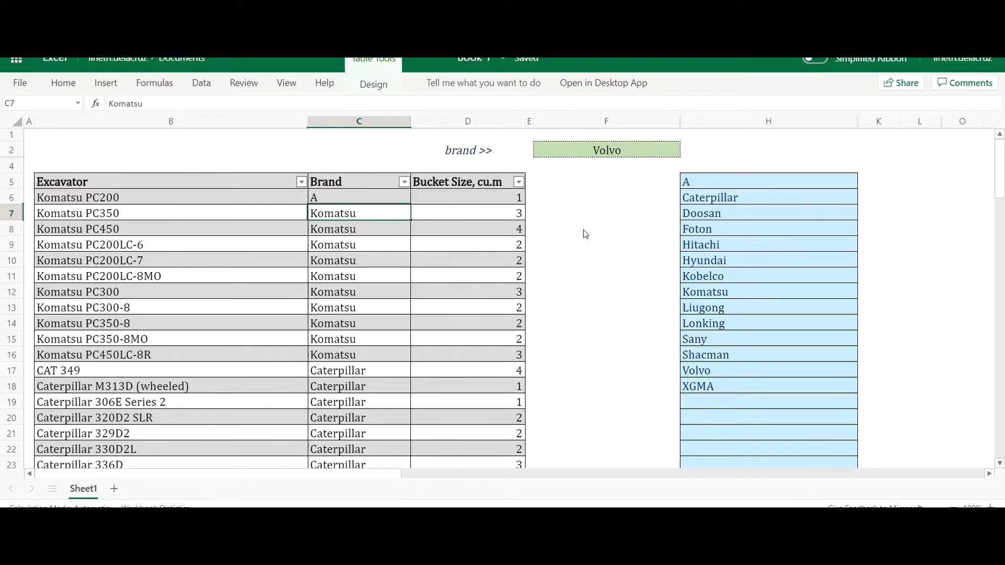
pyautogui.hotkey('ctrl', 'z')
# Enter Z in C70 below the table to extend it to row 70
pyautogui.click(334, 311)
pyautogui.scroll(-10, 342, 312)
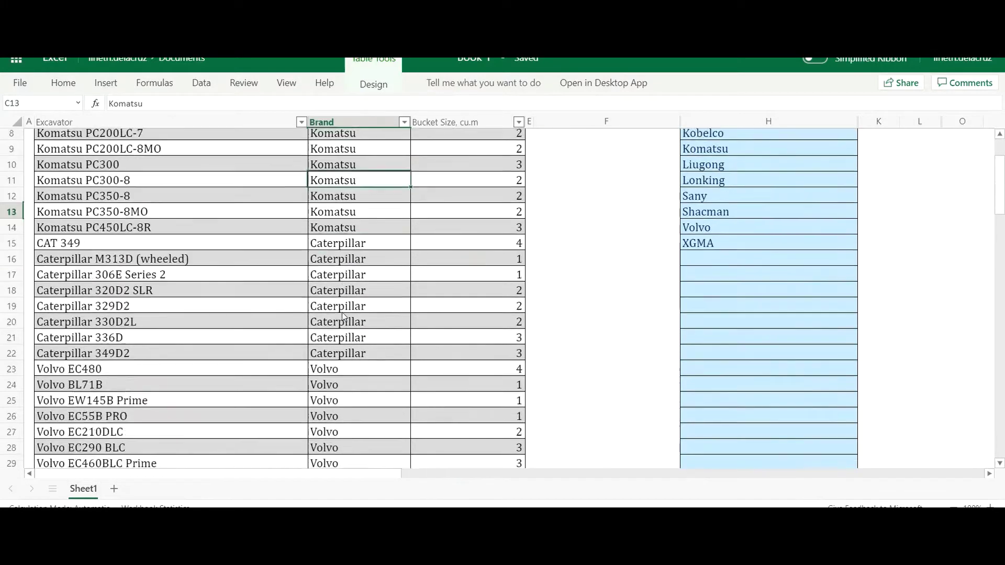
pyautogui.scroll(-7, 345, 315)
pyautogui.click(336, 348)
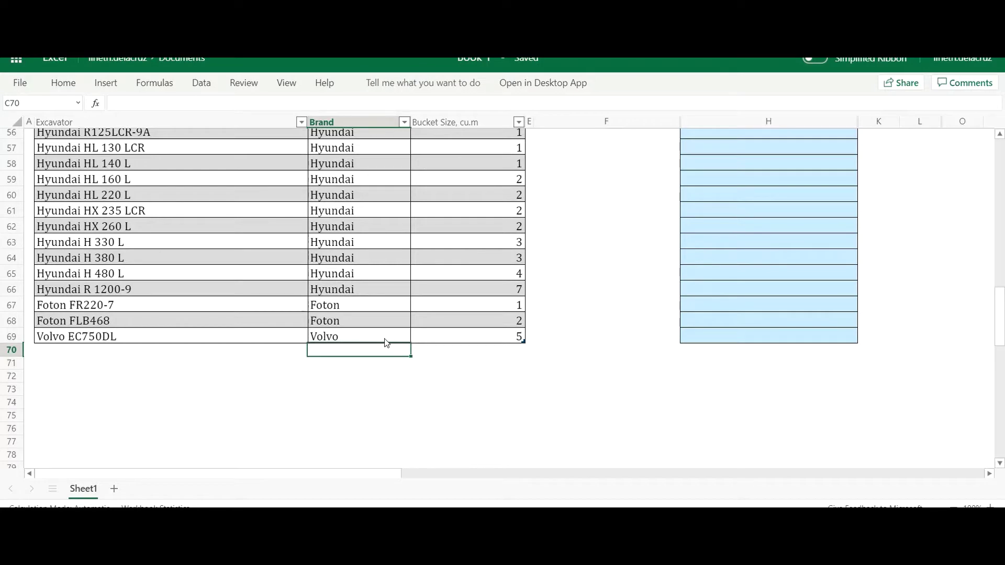
pyautogui.write('Z')
pyautogui.press('Return')
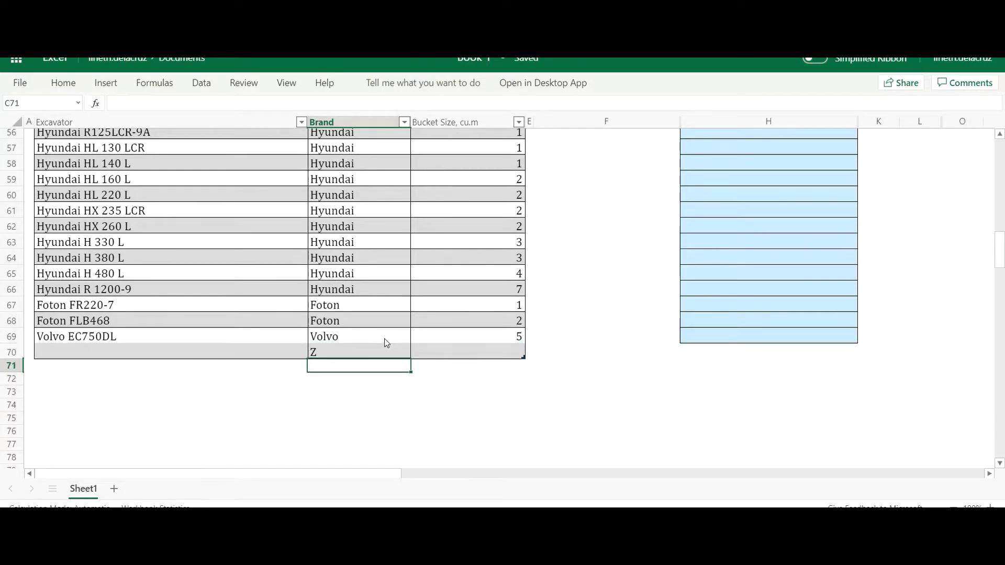
# Delete the Z from C70 and check that H5's formula now covers C6:C70
pyautogui.scroll(10, 469, 352)
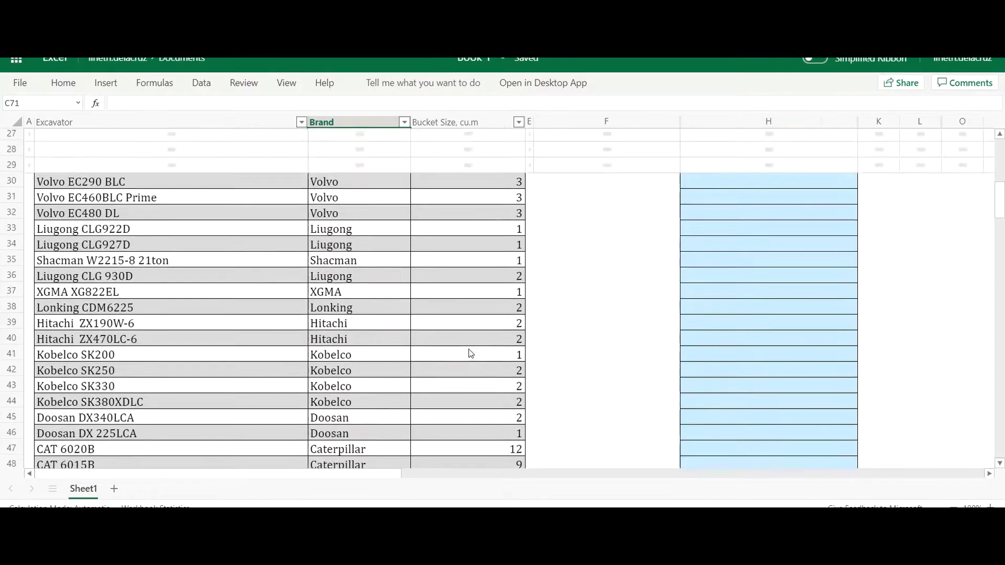
pyautogui.scroll(8, 471, 353)
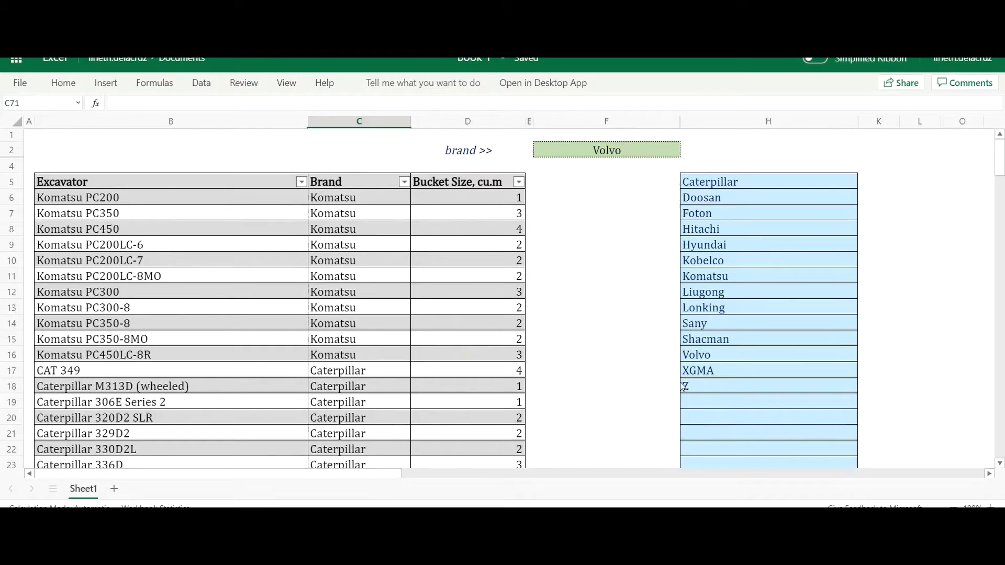
pyautogui.scroll(-14, 361, 403)
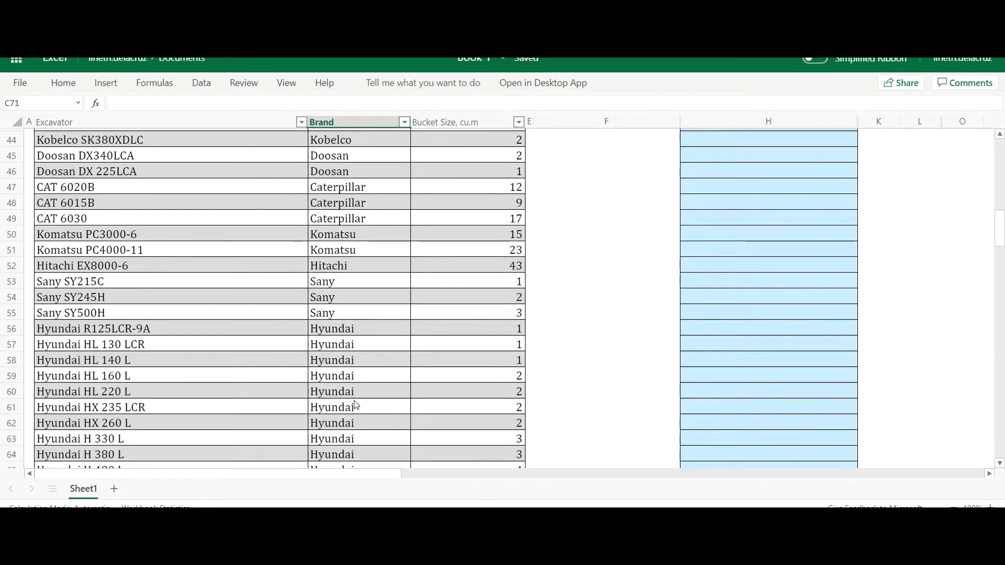
pyautogui.scroll(-5, 355, 405)
pyautogui.click(357, 288)
pyautogui.press('Delete')
pyautogui.scroll(8, 474, 342)
pyautogui.scroll(11, 473, 341)
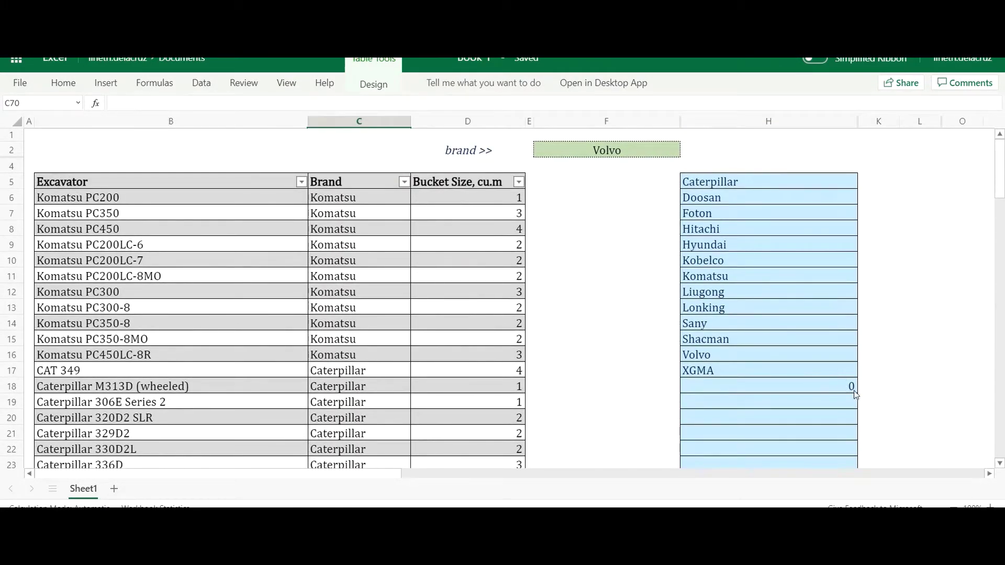
pyautogui.click(618, 149)
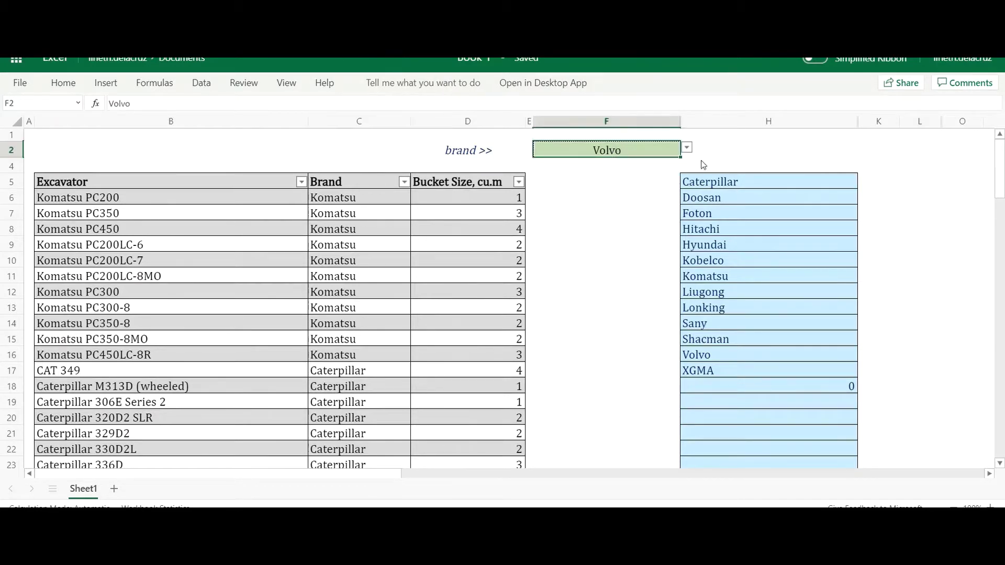
pyautogui.click(741, 186)
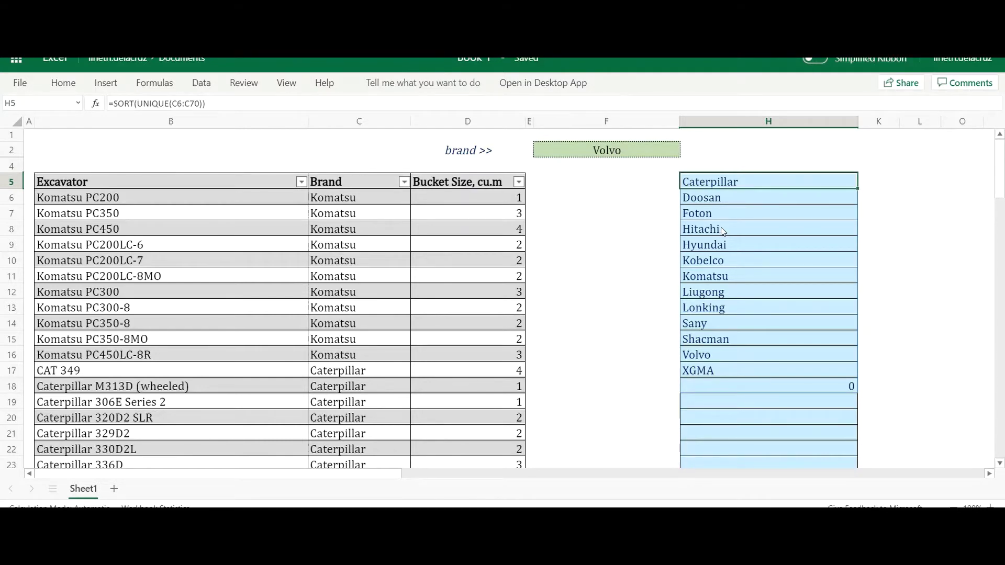
# Change H5 to =FILTER(SORT(UNIQUE(C6:C70)),SORT(UNIQUE(C6:C70))<>0,"no record")
pyautogui.press('F2')
pyautogui.write('filter(')
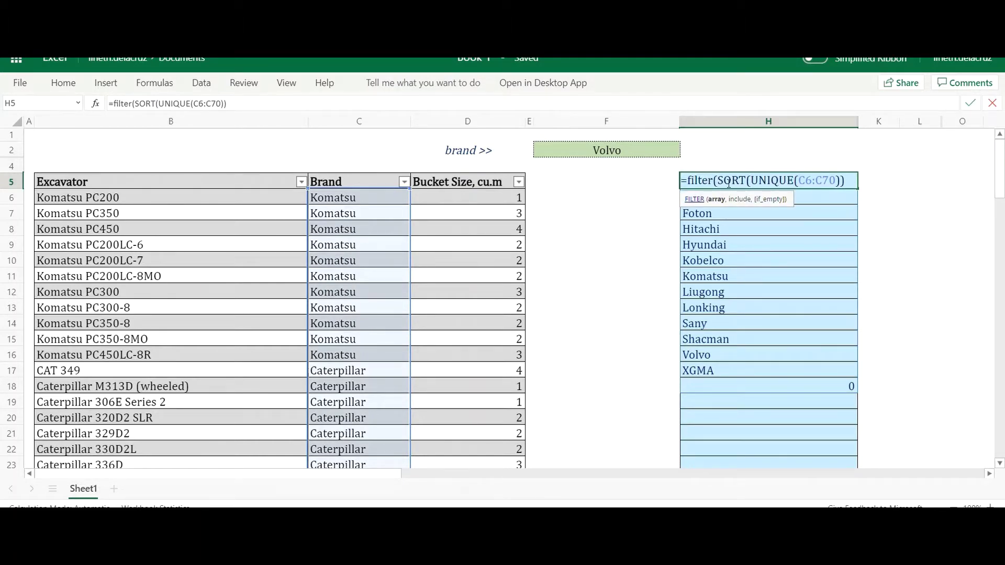
pyautogui.moveTo(717, 181); pyautogui.dragTo(844, 168)
pyautogui.hotkey('ctrl', 'c')
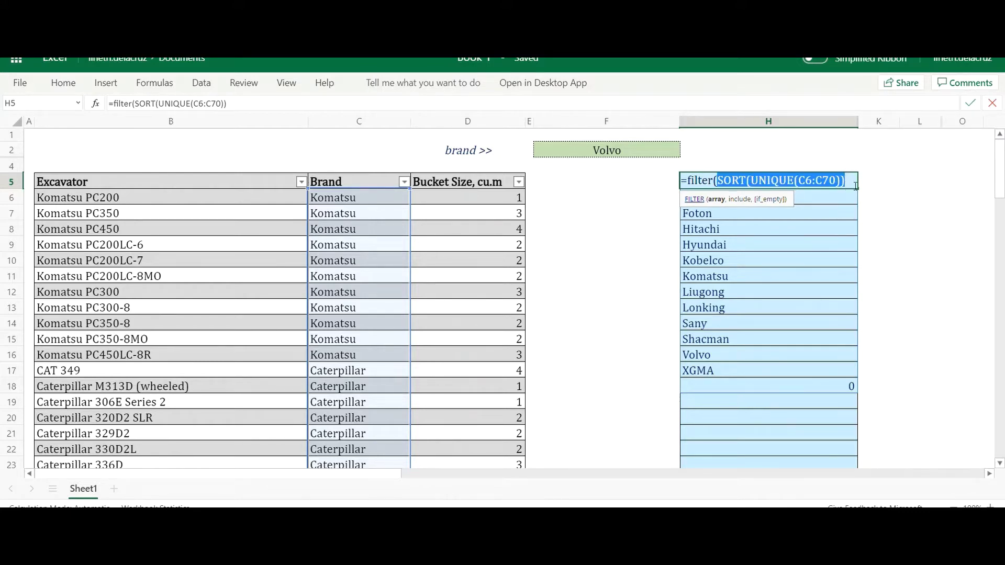
pyautogui.click(859, 184)
pyautogui.write(',')
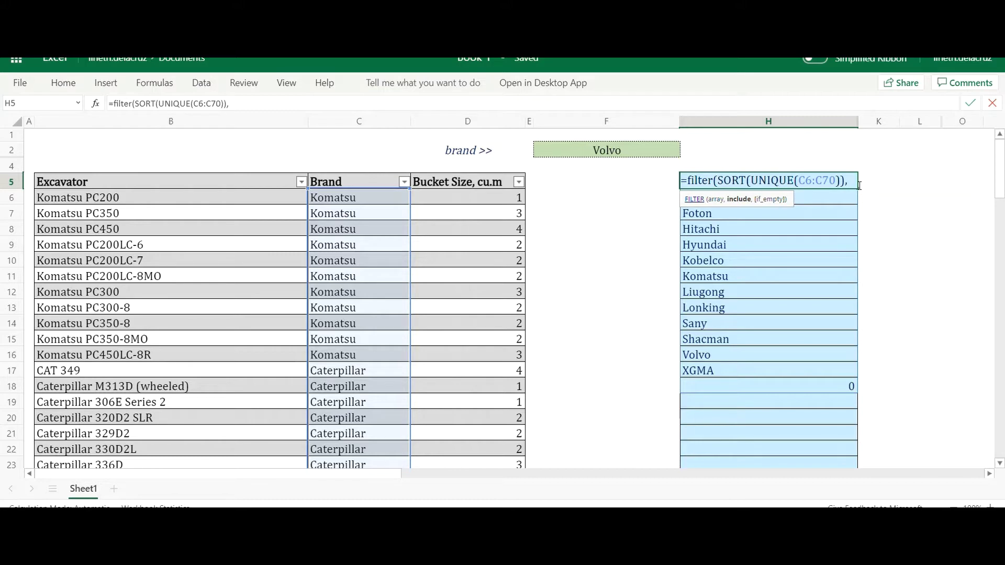
pyautogui.hotkey('ctrl', 'v')
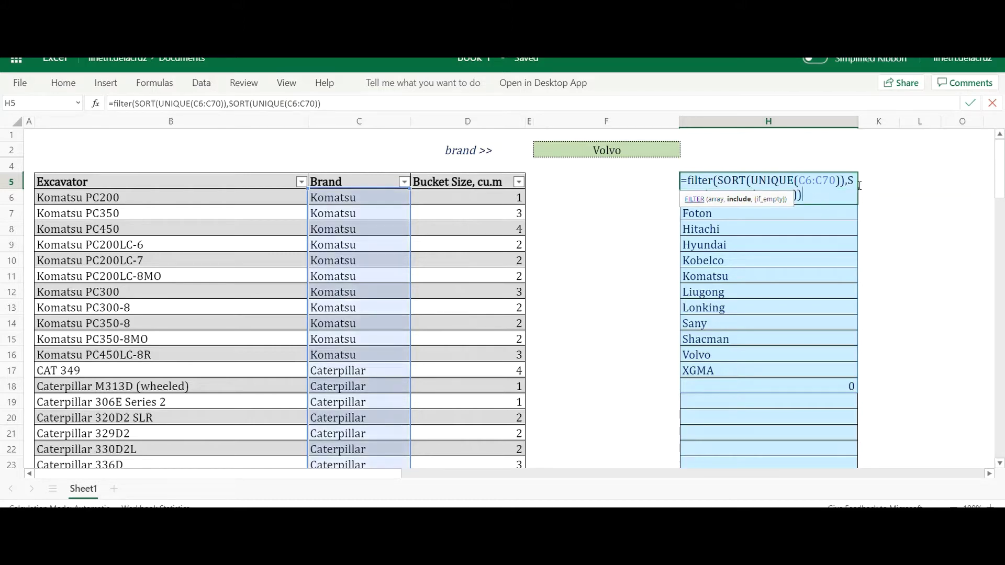
pyautogui.write('<>0')
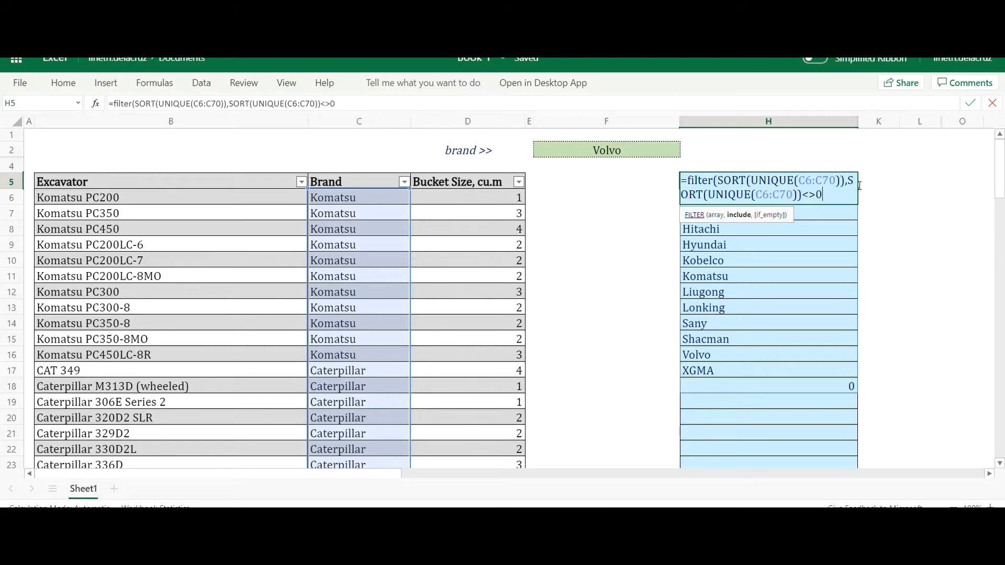
pyautogui.write(',"no record')
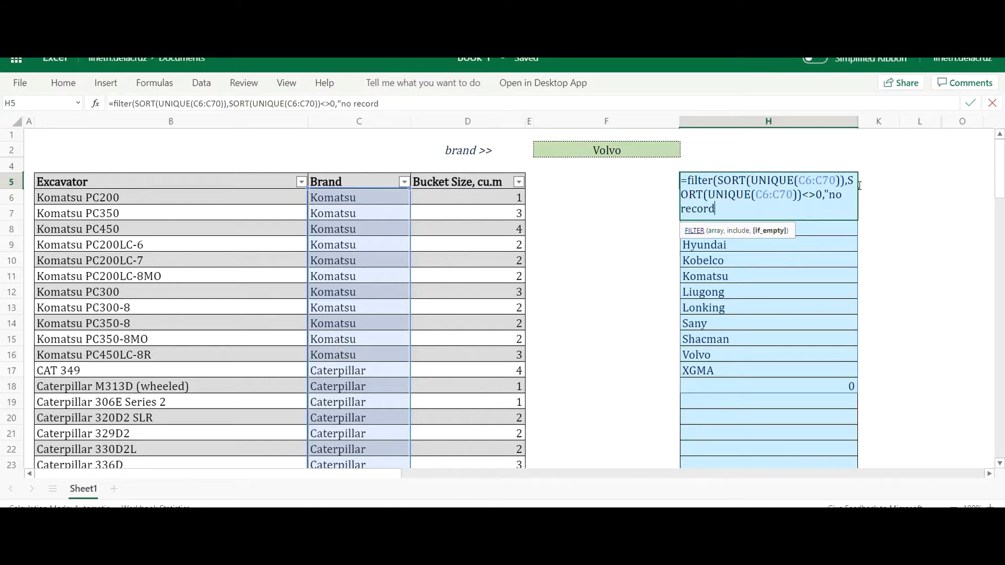
pyautogui.write('")')
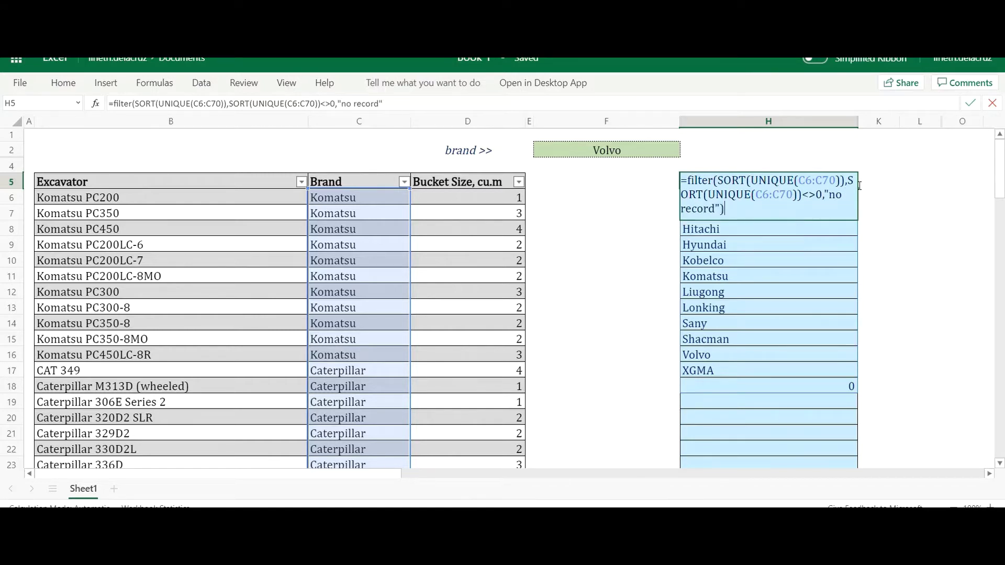
pyautogui.hotkey('ctrl', 'Return')
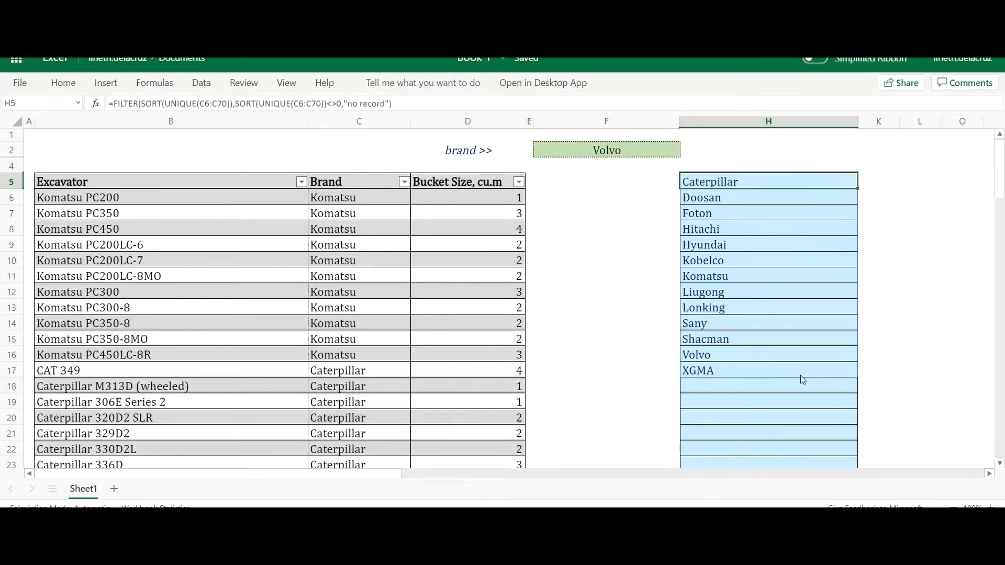
# Confirm the trailing 0 is gone from the brand list, then select F2
pyautogui.scroll(-10, 437, 377)
pyautogui.scroll(-8, 333, 385)
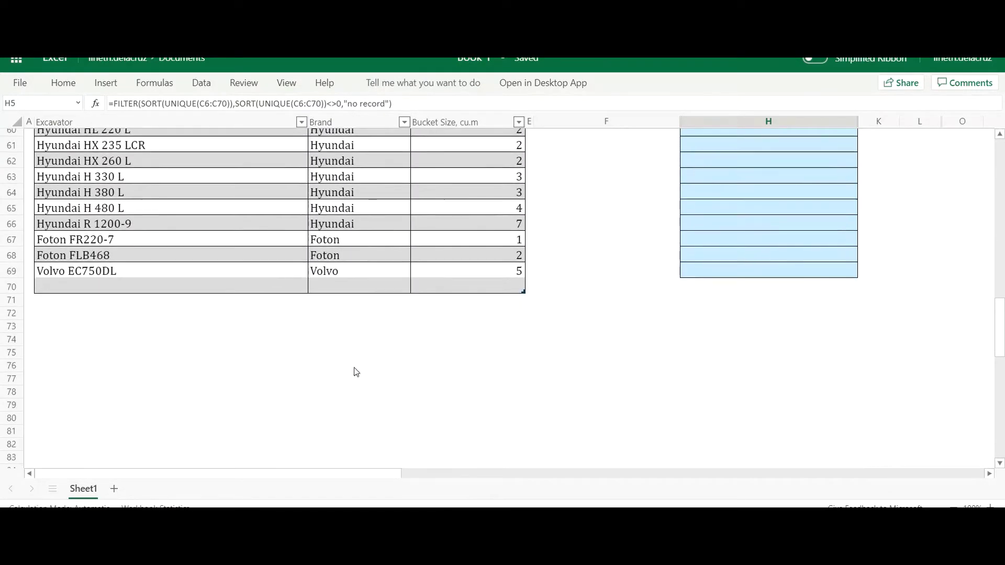
pyautogui.scroll(18, 388, 288)
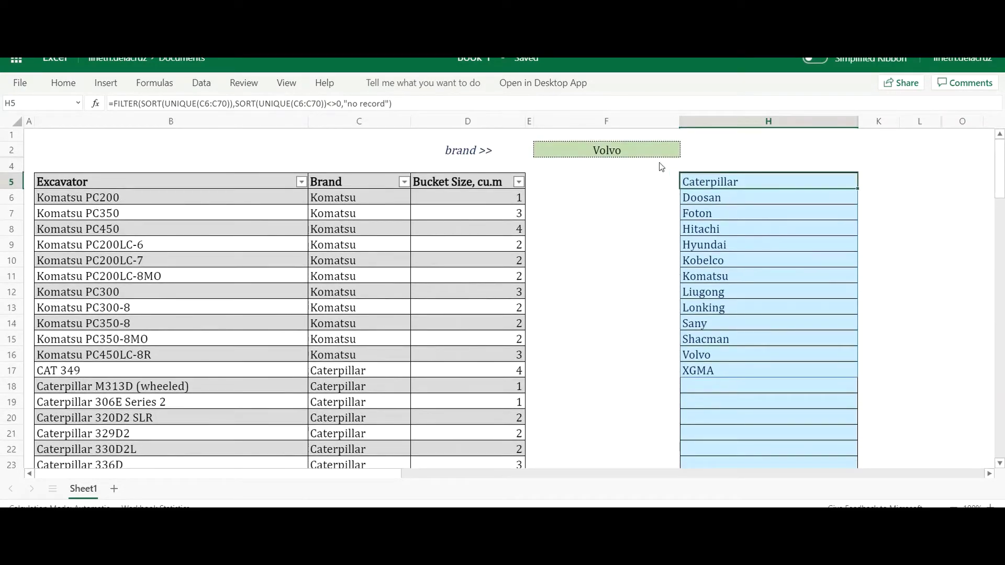
pyautogui.click(645, 152)
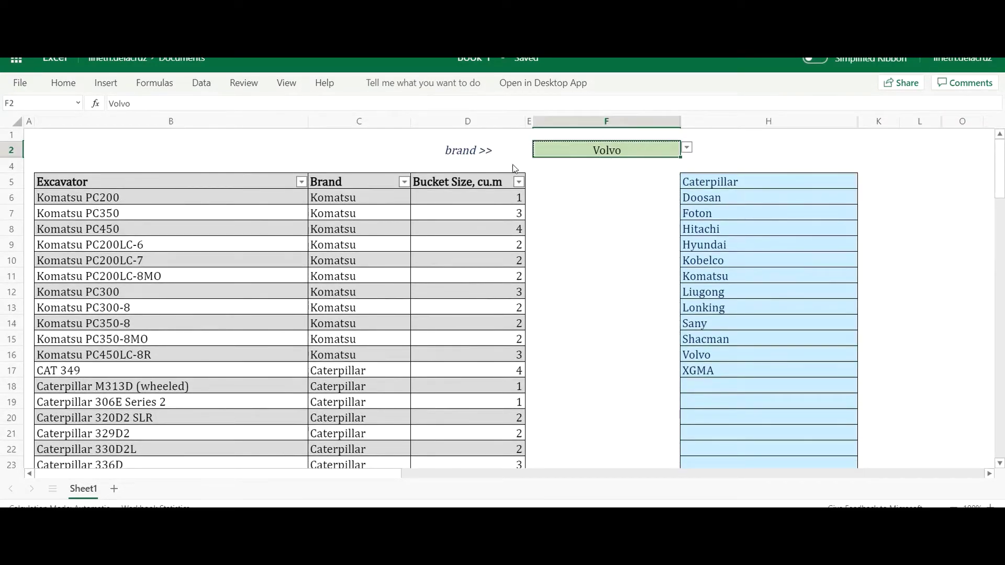
# Replace F2's data validation source G5:G17 with the spilled range =$H$5#
pyautogui.click(210, 87)
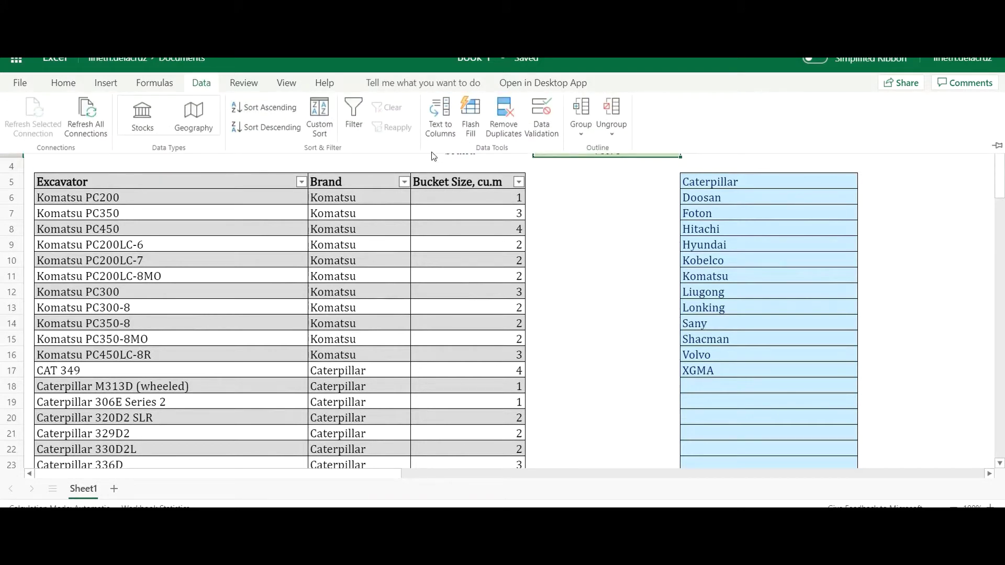
pyautogui.click(547, 132)
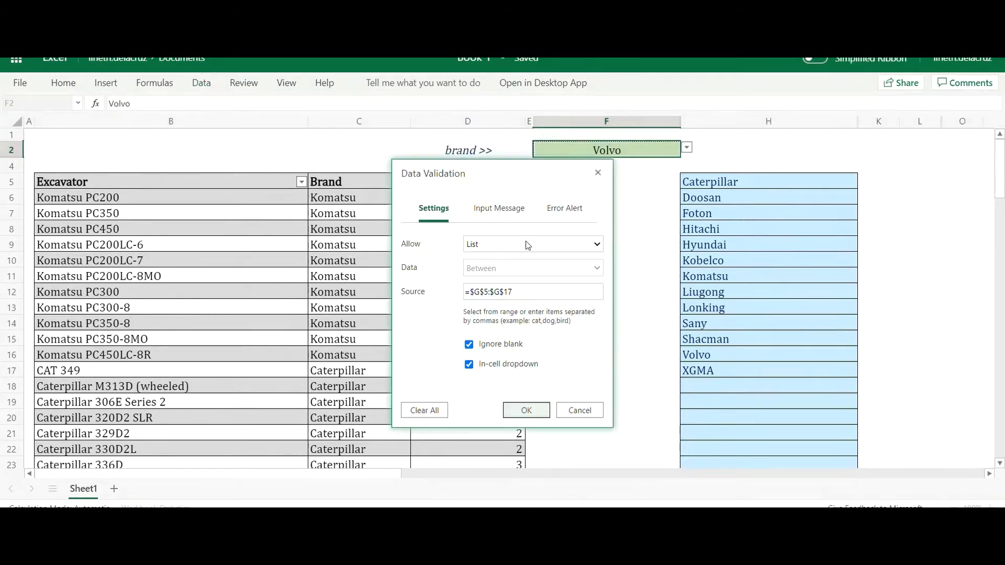
pyautogui.click(503, 297)
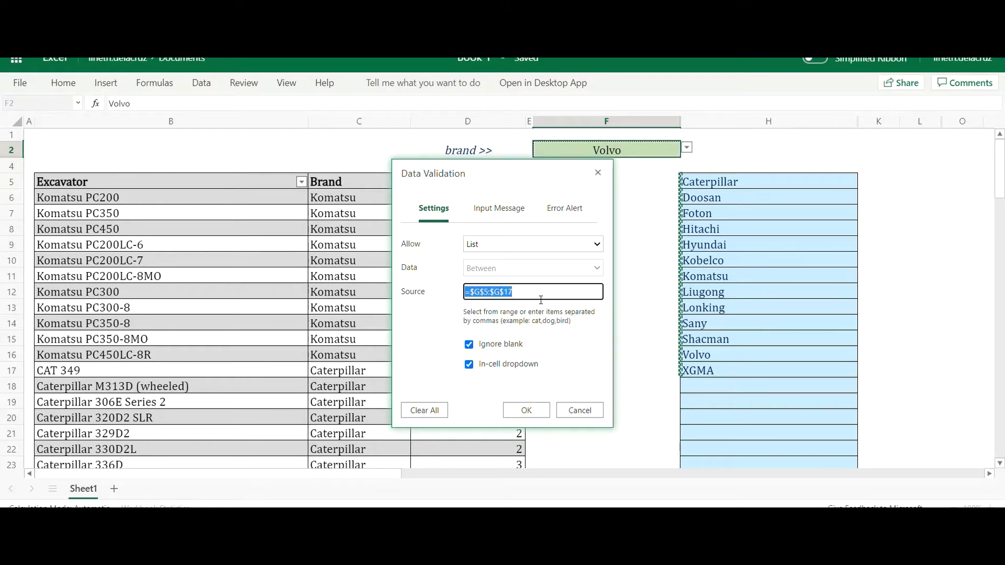
pyautogui.press('BackSpace')
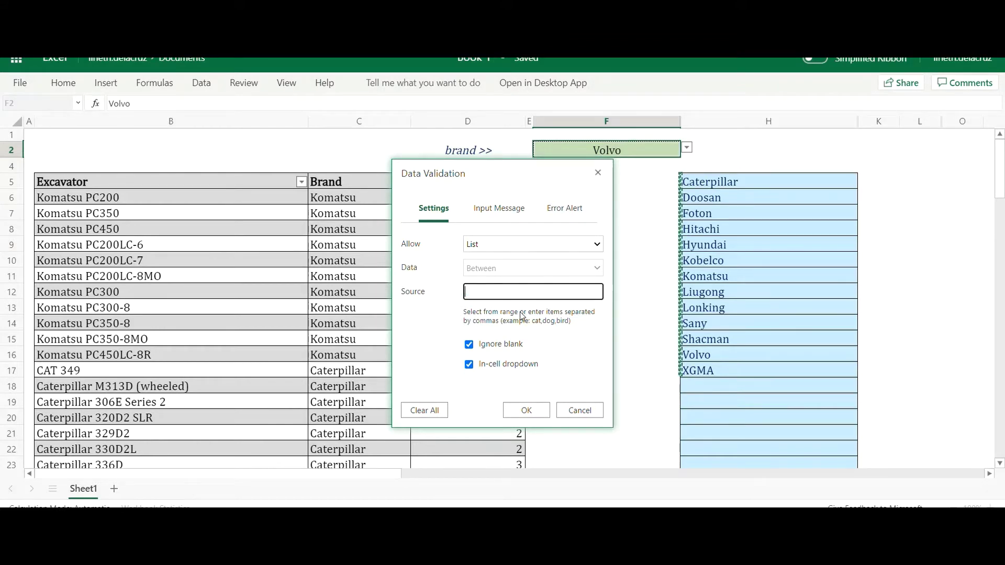
pyautogui.click(767, 183)
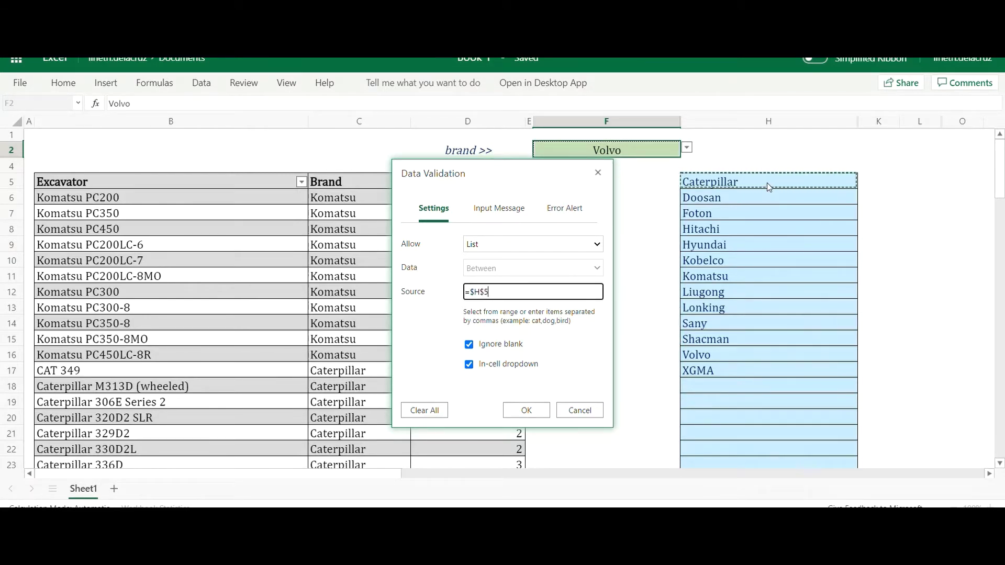
pyautogui.write('#')
# Apply the new validation source and pick Doosan from the F2 dropdown
pyautogui.click(528, 411)
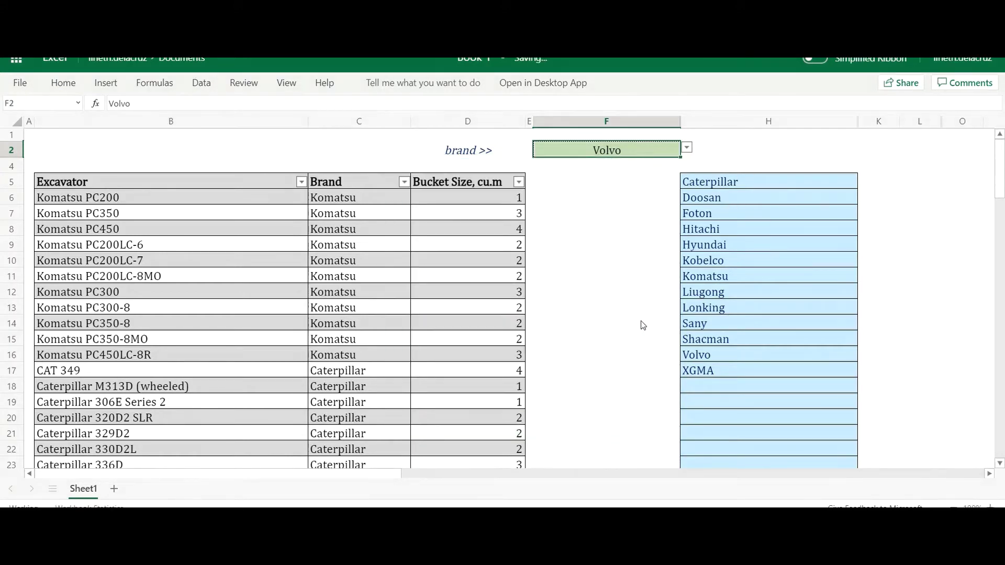
pyautogui.click(687, 148)
pyautogui.moveTo(690, 217); pyautogui.dragTo(685, 182)
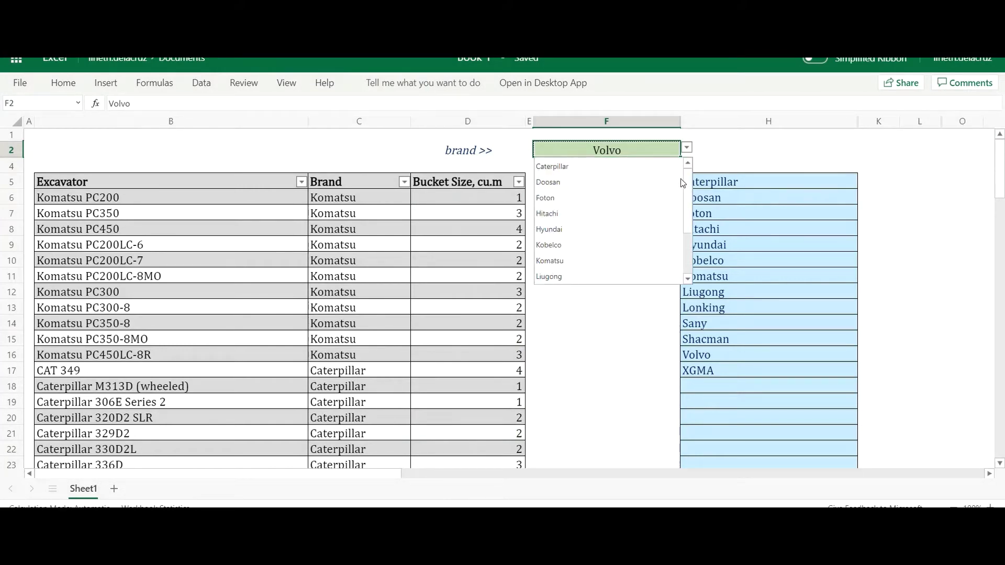
pyautogui.click(574, 182)
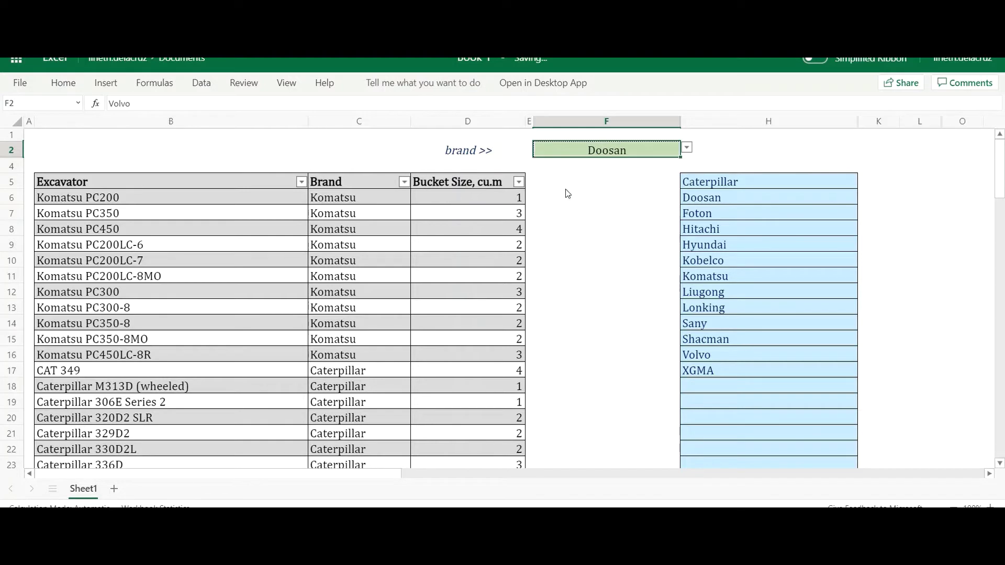
# Inspect the spilled brand formula in H5 and column H
pyautogui.click(687, 148)
pyautogui.click(738, 183)
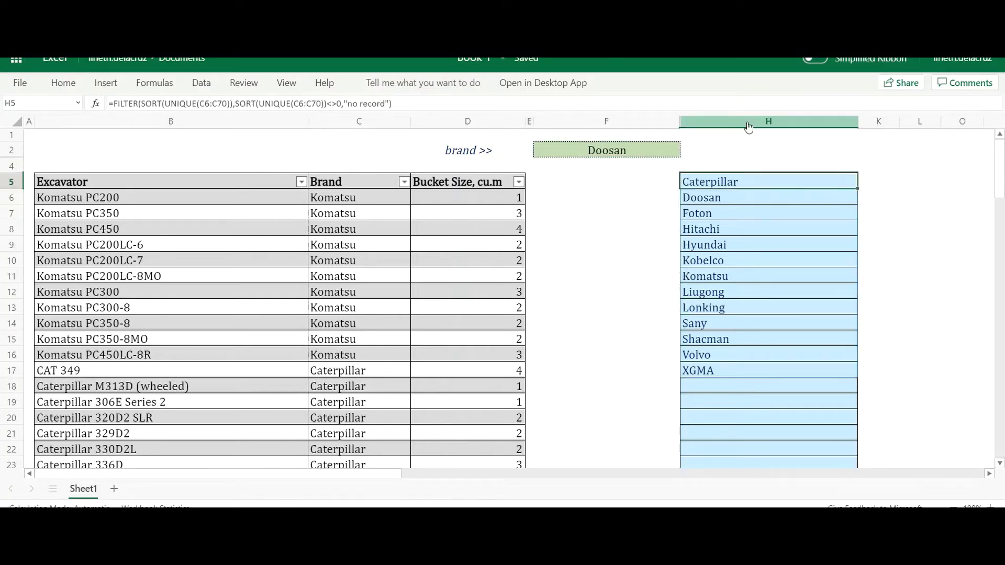
pyautogui.click(747, 125)
pyautogui.click(623, 216)
# Choose Hitachi as the brand in F2
pyautogui.click(657, 152)
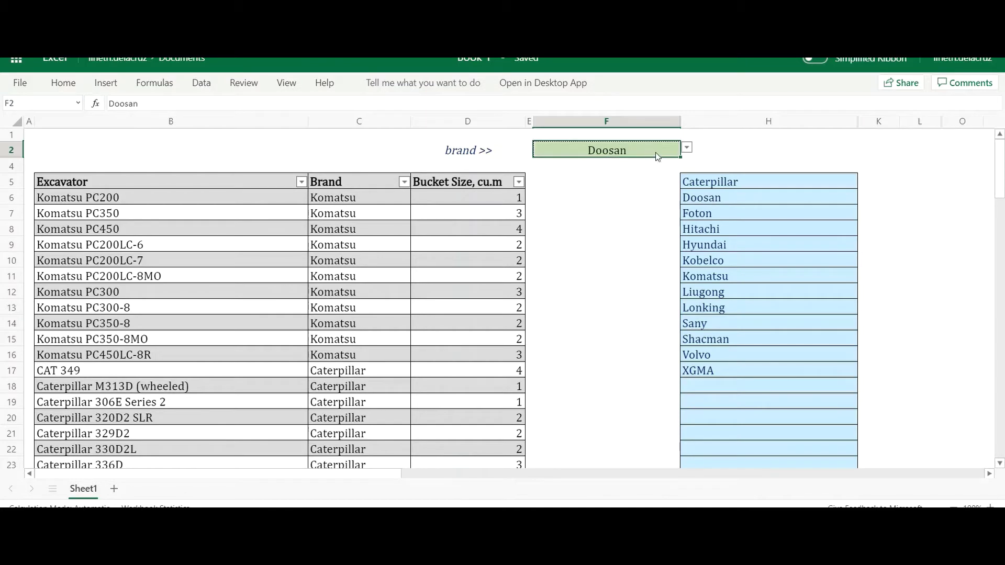
pyautogui.click(687, 148)
pyautogui.click(582, 214)
pyautogui.click(704, 213)
pyautogui.click(720, 196)
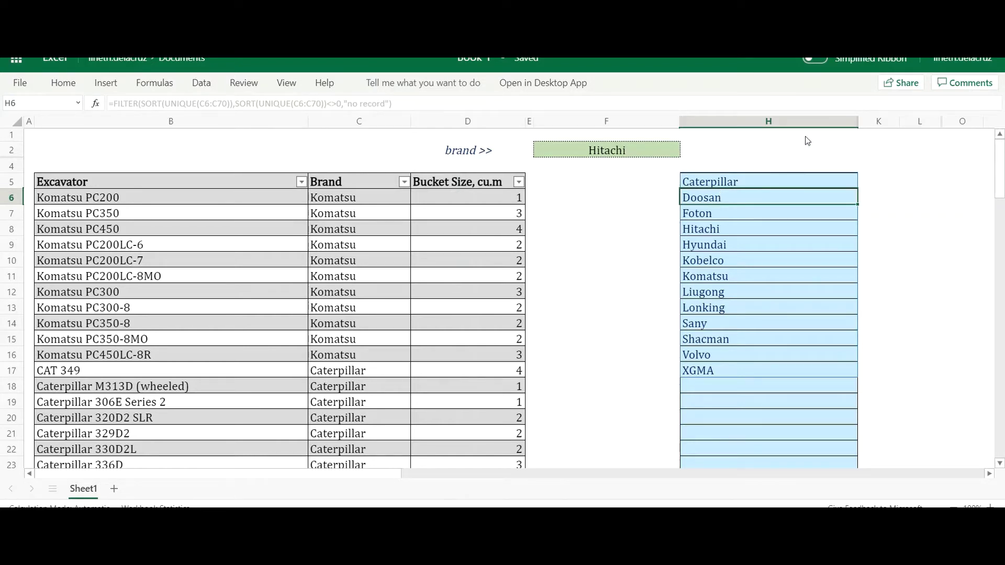
# Unhide columns I and J by selecting columns H to K
pyautogui.click(857, 123)
pyautogui.moveTo(858, 126); pyautogui.dragTo(875, 126)
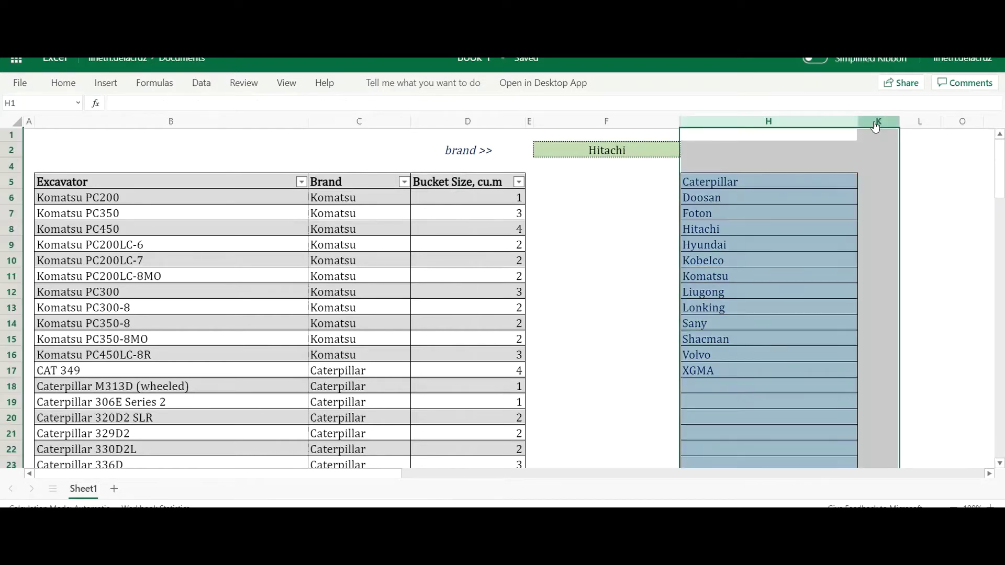
pyautogui.rightClick(875, 126)
pyautogui.click(810, 339)
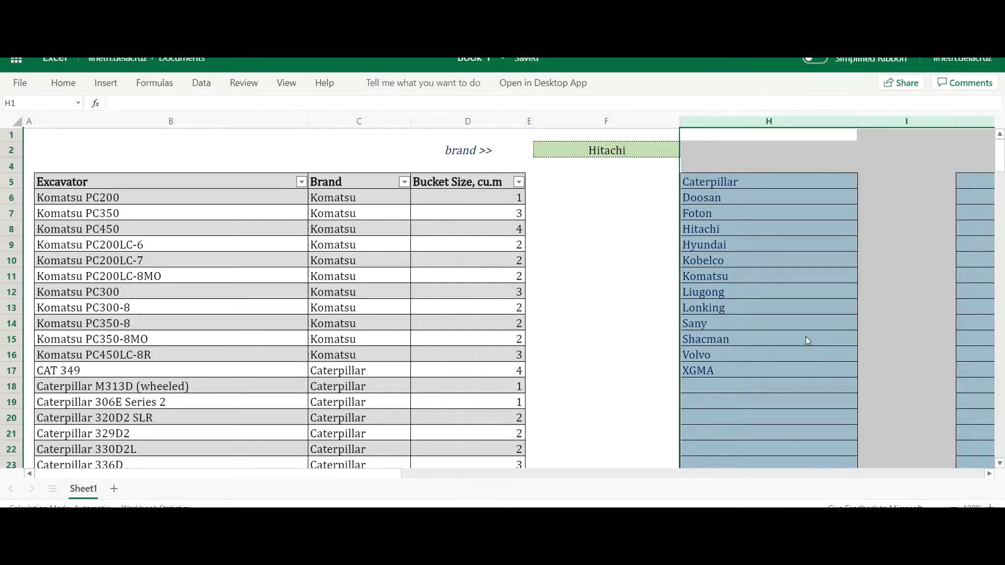
pyautogui.moveTo(348, 476); pyautogui.dragTo(520, 478)
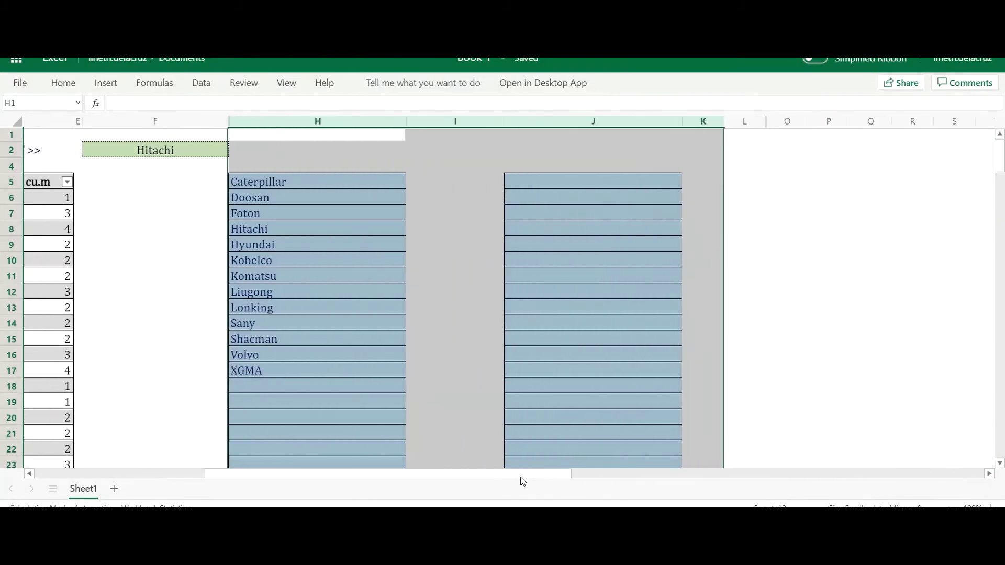
pyautogui.click(562, 168)
# Enter the search term cat in I2, then select J5
pyautogui.click(564, 187)
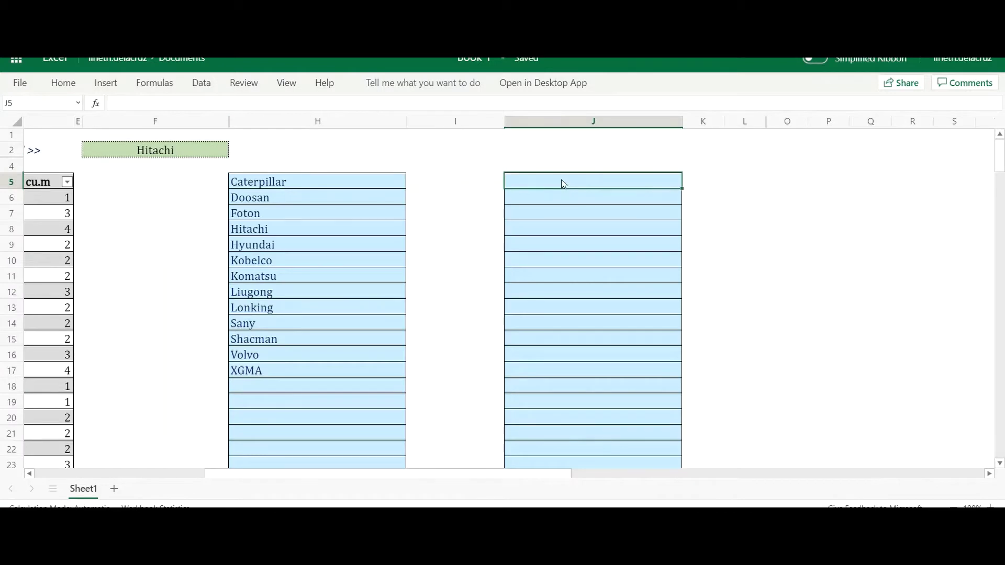
pyautogui.click(454, 150)
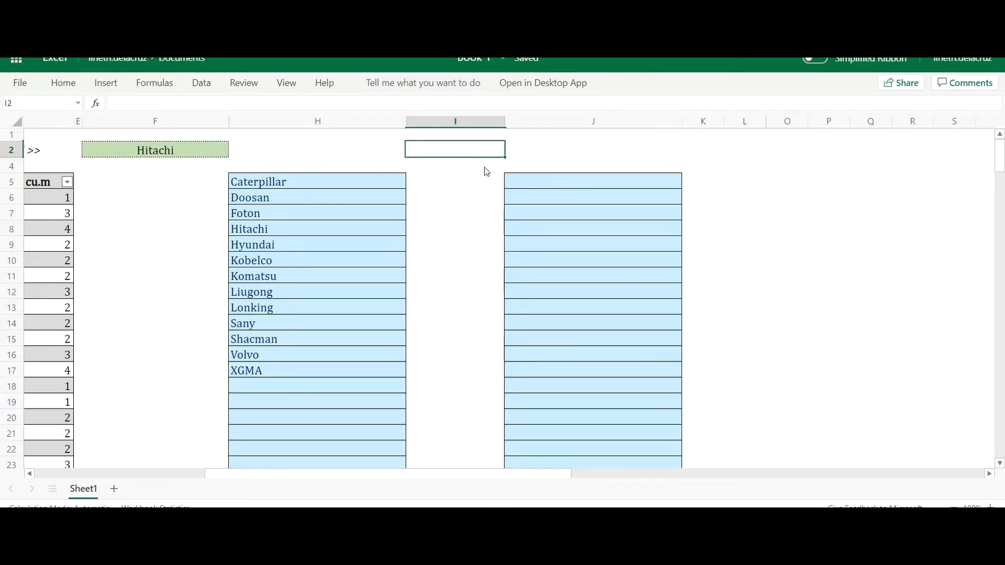
pyautogui.write('cat')
pyautogui.press('Return')
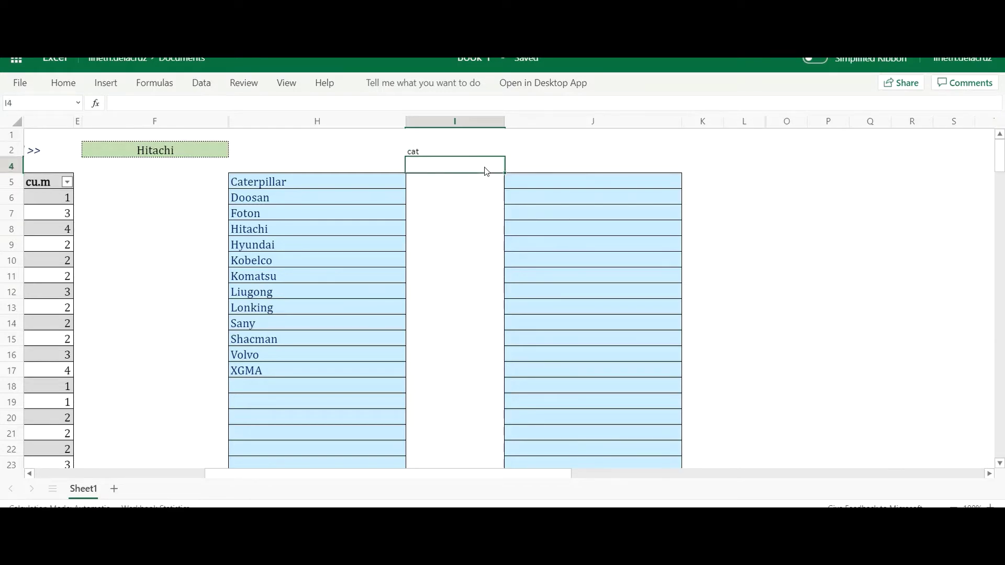
pyautogui.press('Up')
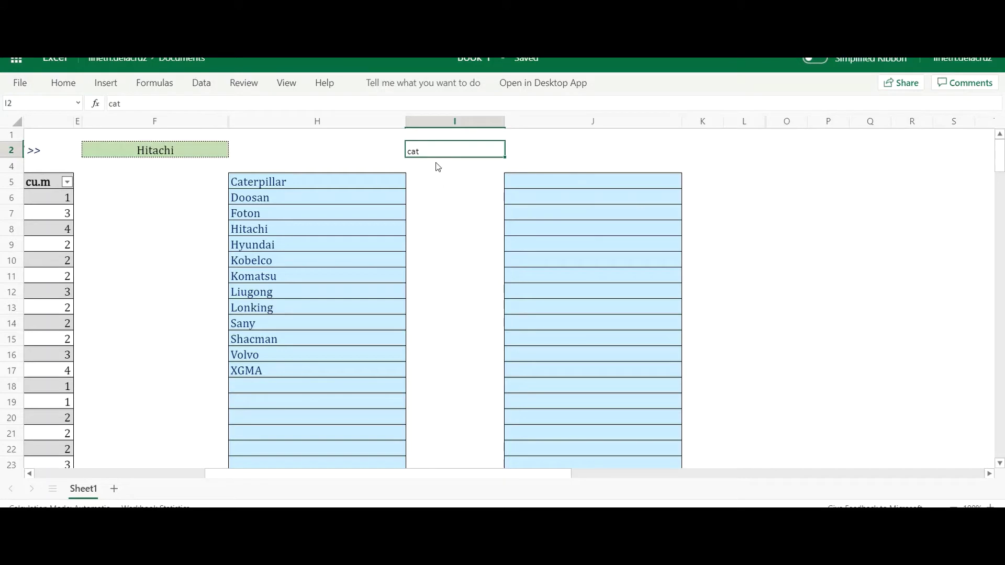
pyautogui.click(566, 190)
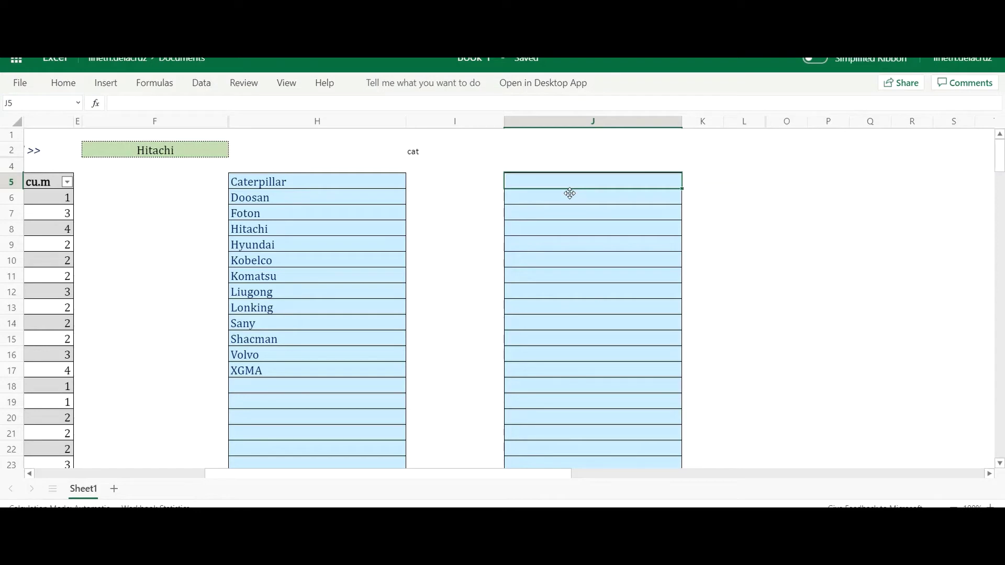
# Enter =SEARCH(I2,B6:B70) in J5 to look for the search term in every excavator name
pyautogui.write('=search(')
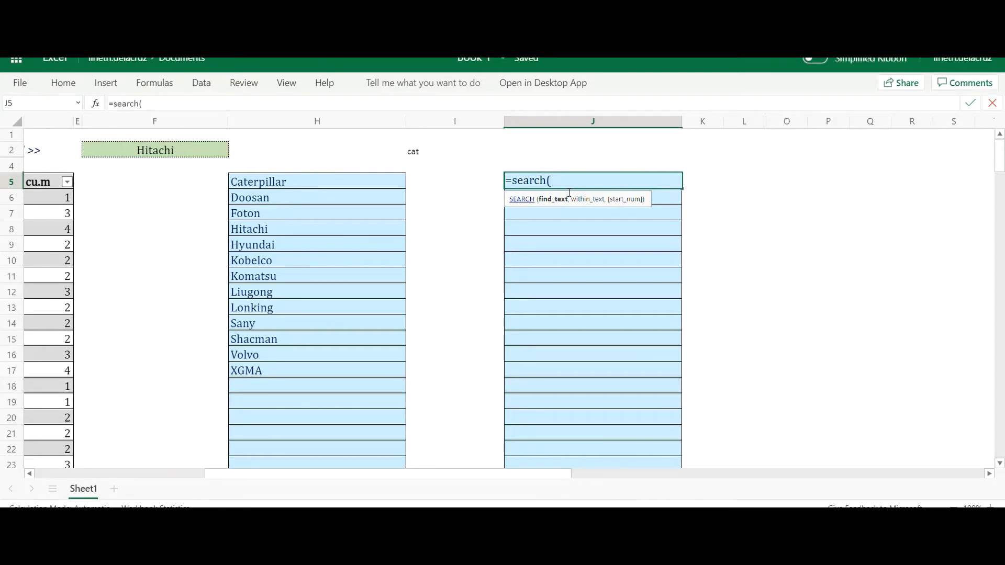
pyautogui.click(444, 151)
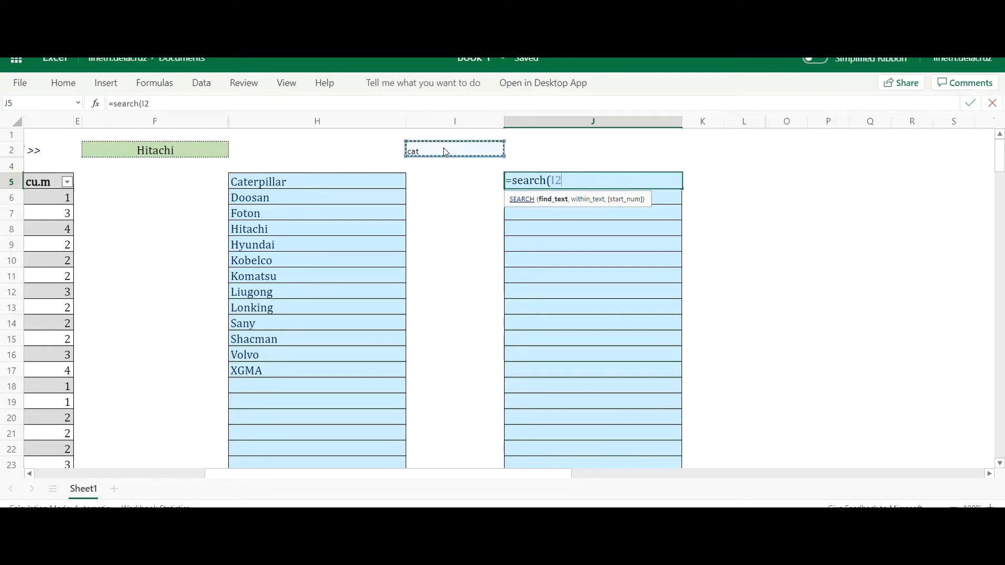
pyautogui.write(',')
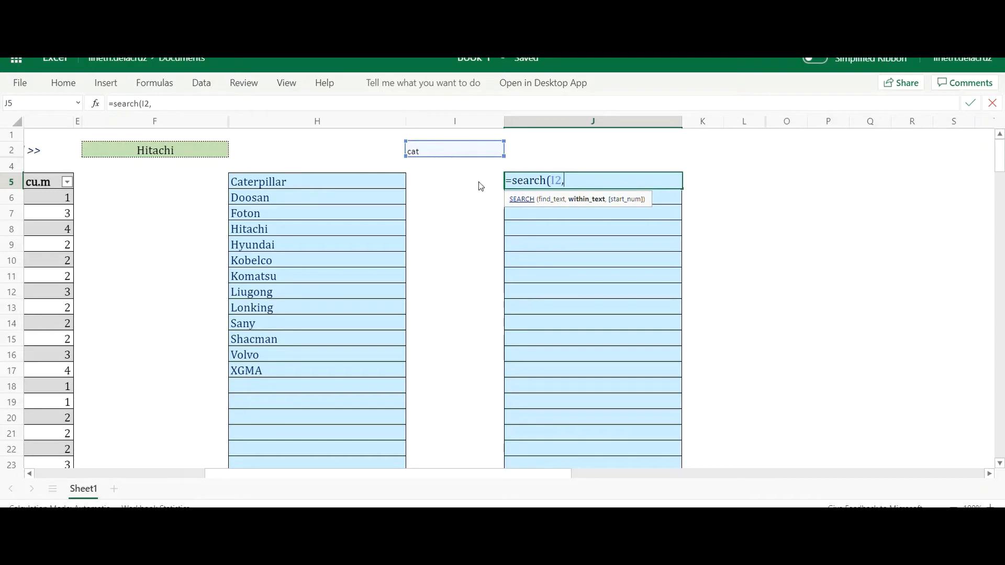
pyautogui.moveTo(439, 475); pyautogui.dragTo(254, 458)
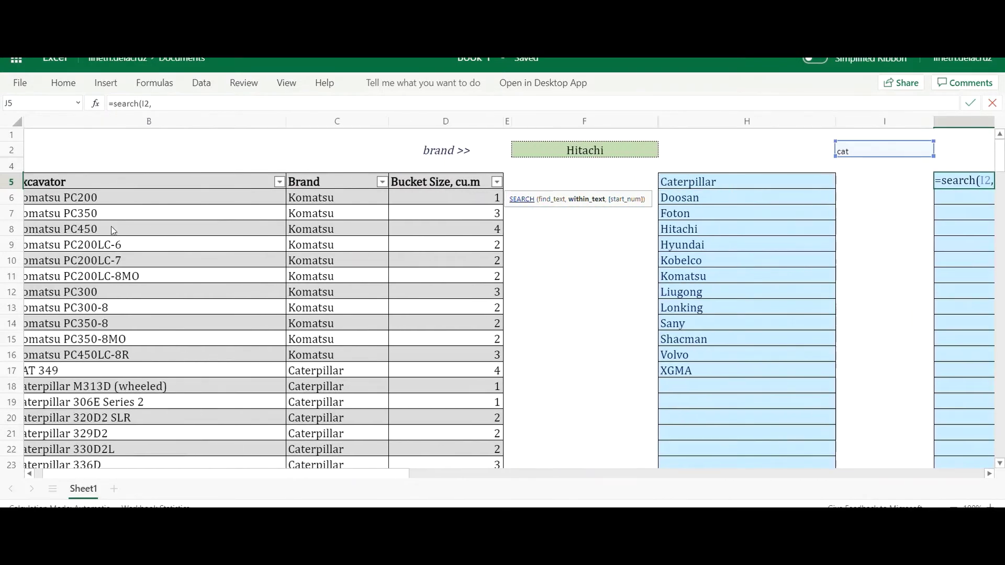
pyautogui.moveTo(140, 458); pyautogui.dragTo(101, 470)
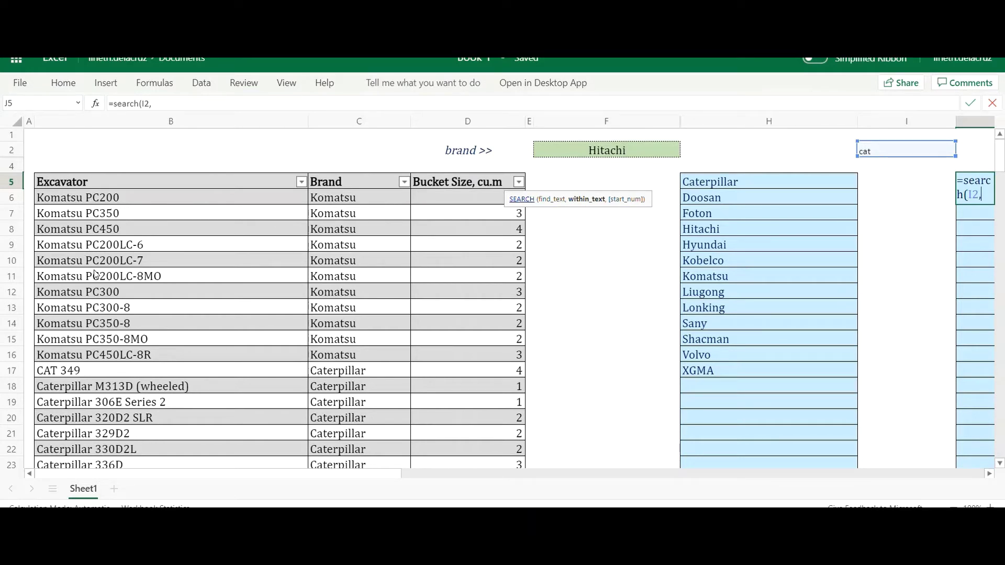
pyautogui.click(155, 195)
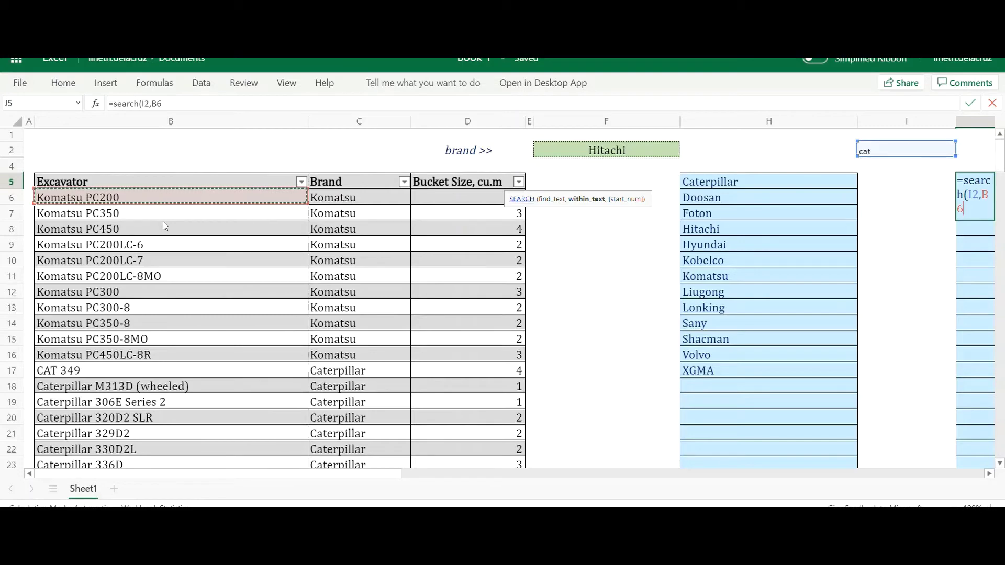
pyautogui.scroll(-6, 183, 325)
pyautogui.hotkey('ctrl', 'shift', 'Down')
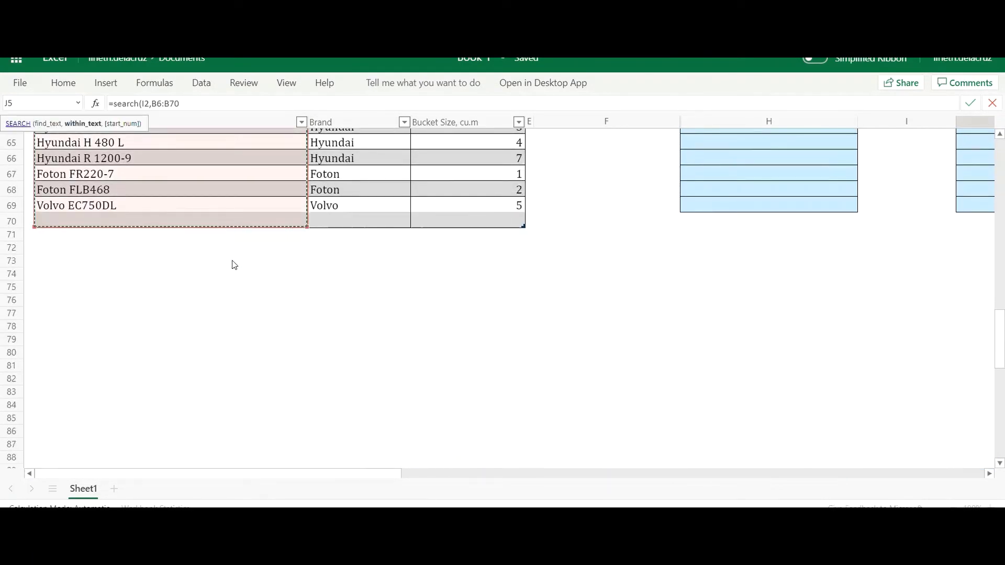
pyautogui.scroll(20, 259, 336)
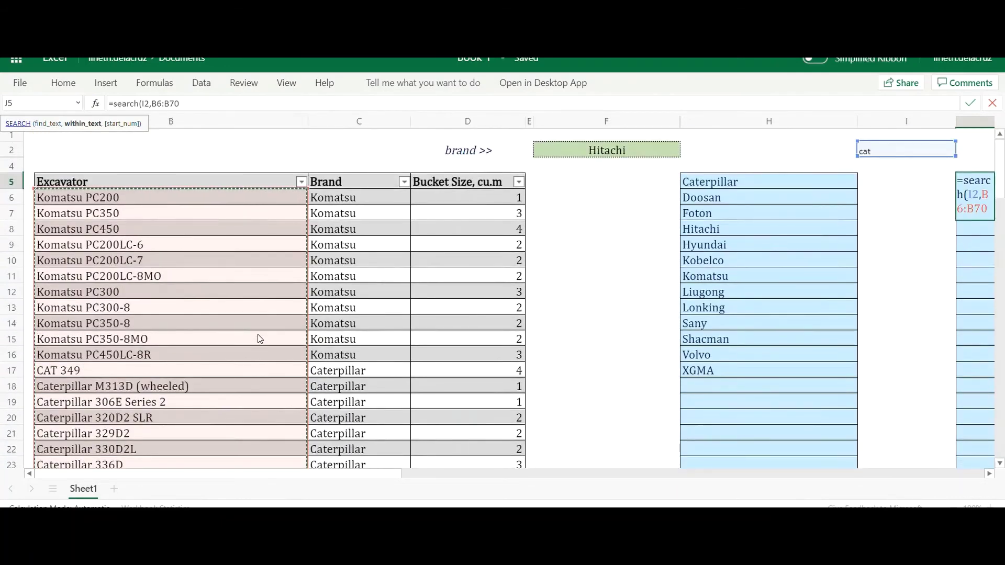
pyautogui.moveTo(321, 474); pyautogui.dragTo(543, 485)
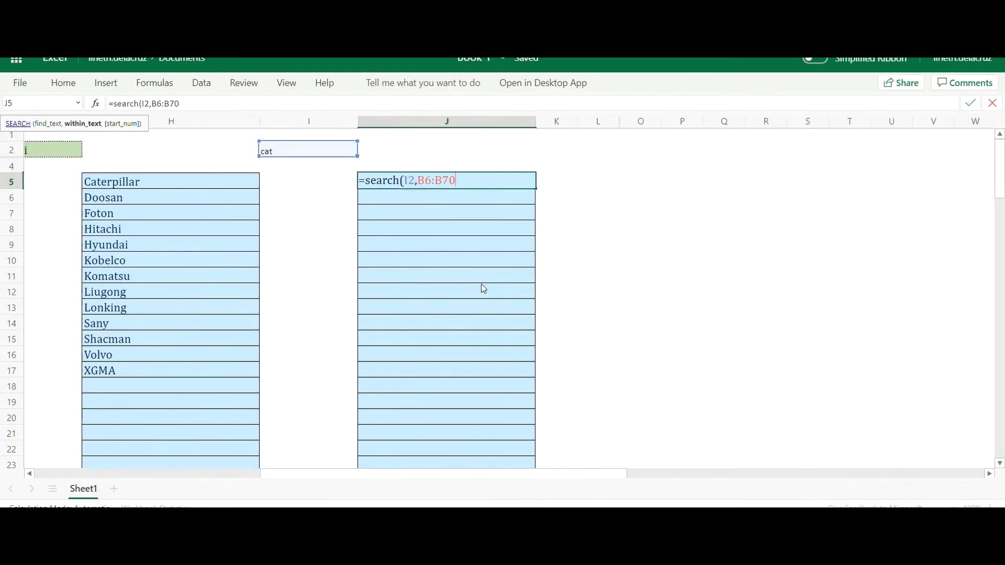
pyautogui.write(',')
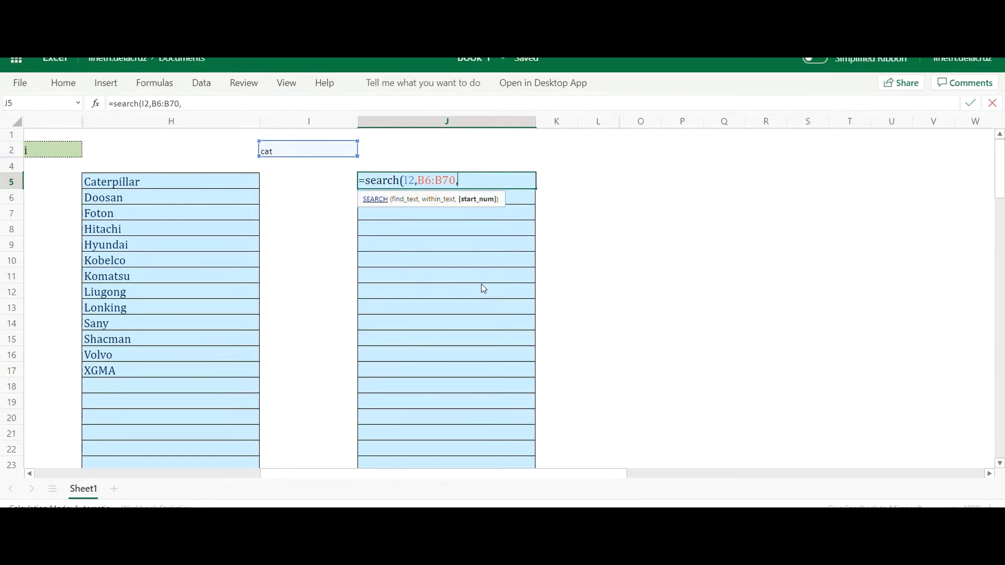
pyautogui.press('BackSpace')
pyautogui.write(')')
pyautogui.press('Return')
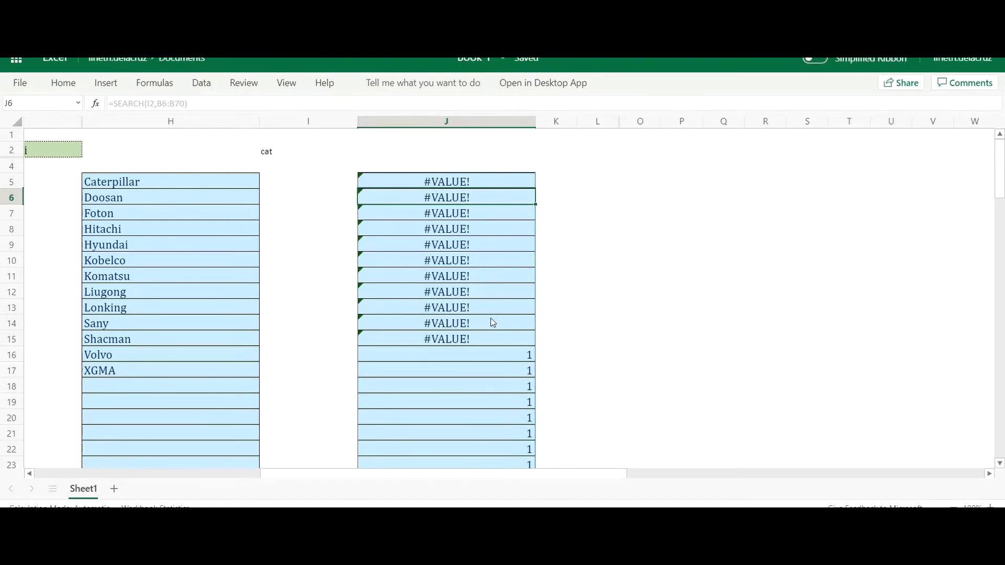
# Check column J's results (1 in rows 16–23, #VALUE! elsewhere), then reopen J5 for editing
pyautogui.scroll(-6, 492, 320)
pyautogui.scroll(4, 493, 322)
pyautogui.scroll(-9, 493, 322)
pyautogui.scroll(10, 493, 321)
pyautogui.scroll(-12, 501, 337)
pyautogui.scroll(12, 502, 337)
pyautogui.click(465, 183)
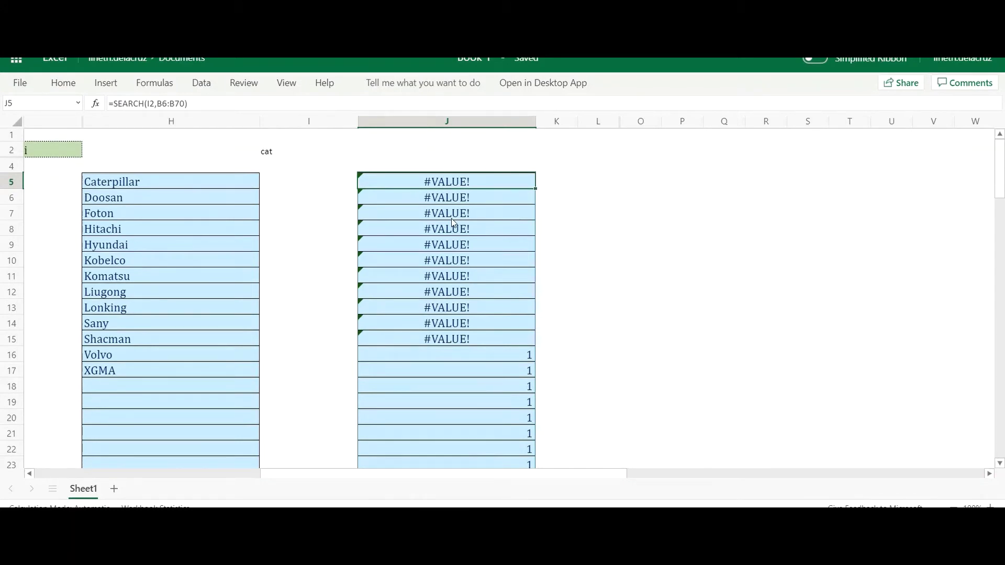
pyautogui.press('F2')
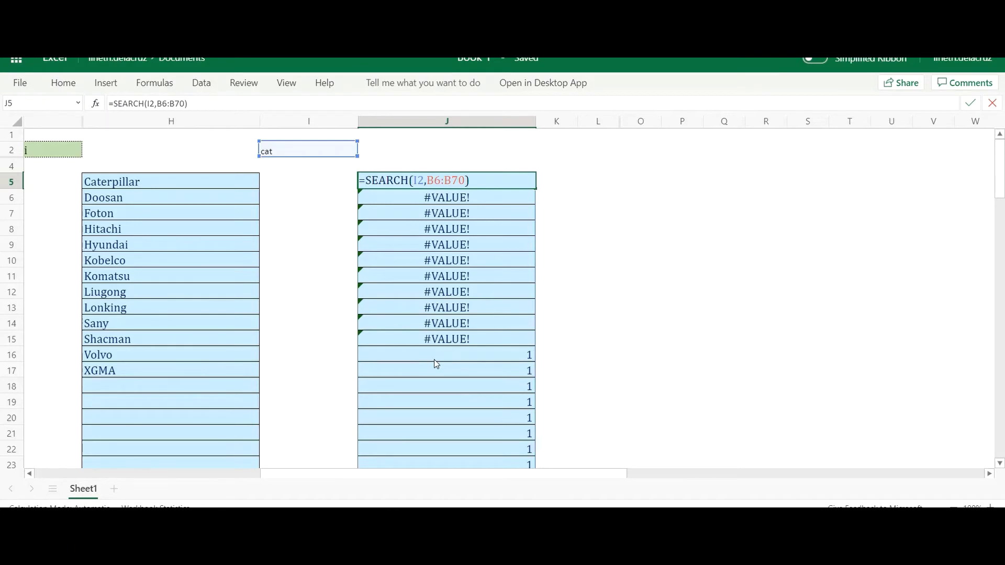
# Change J5 to =ISNUMBER(SEARCH(I2,B6:B70)) so matches show TRUE and others FALSE
pyautogui.write('isnum')
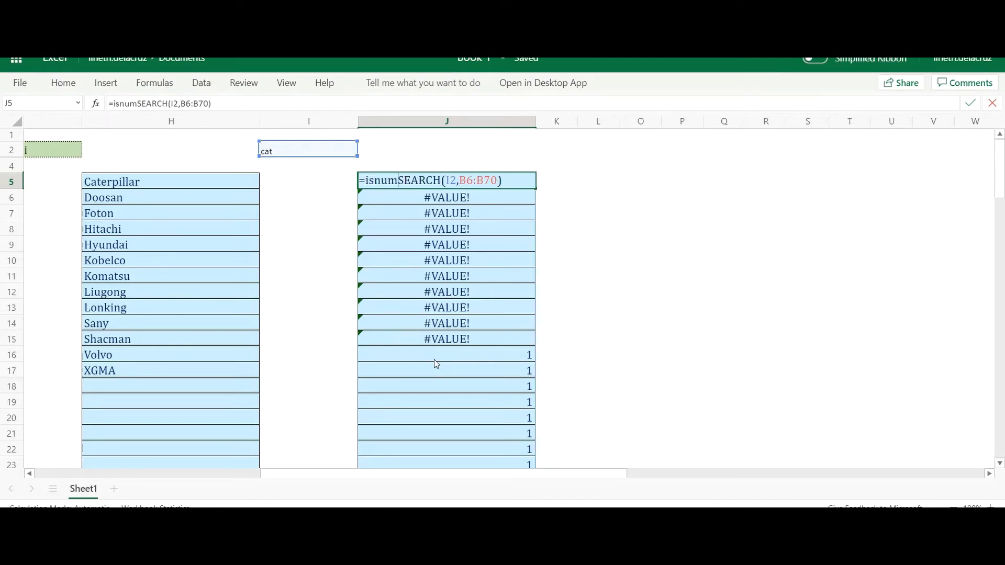
pyautogui.write('ber(')
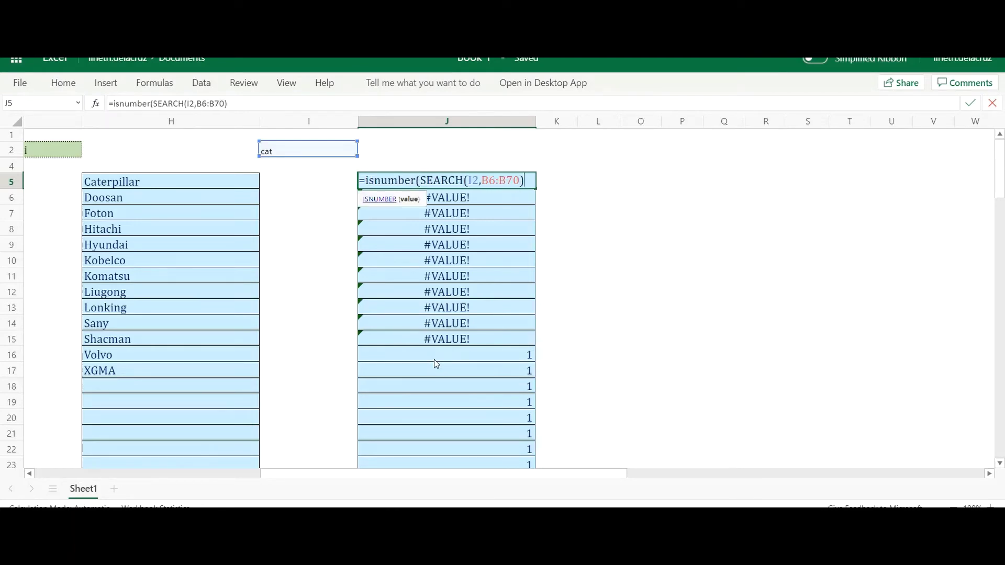
pyautogui.write(')')
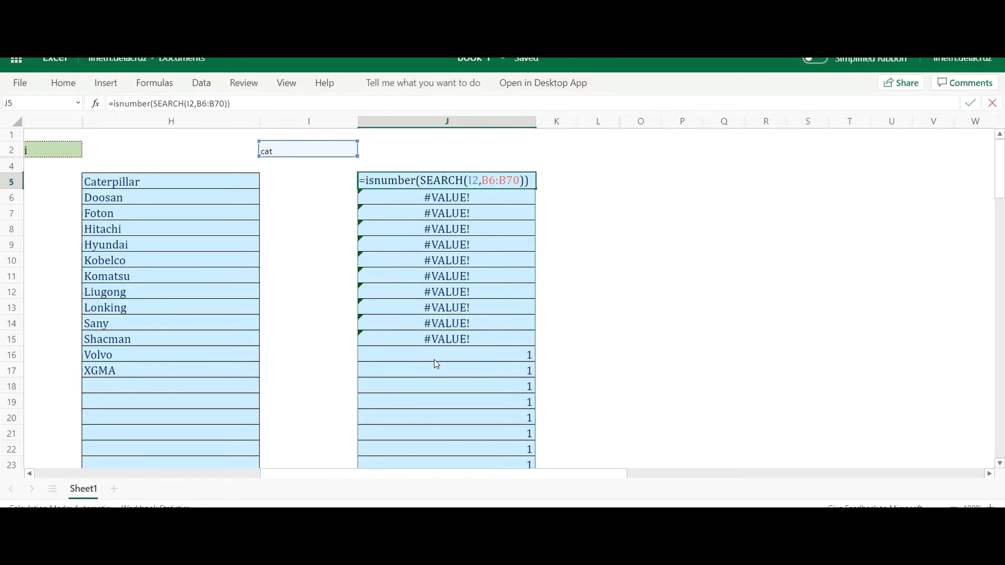
pyautogui.press('Return')
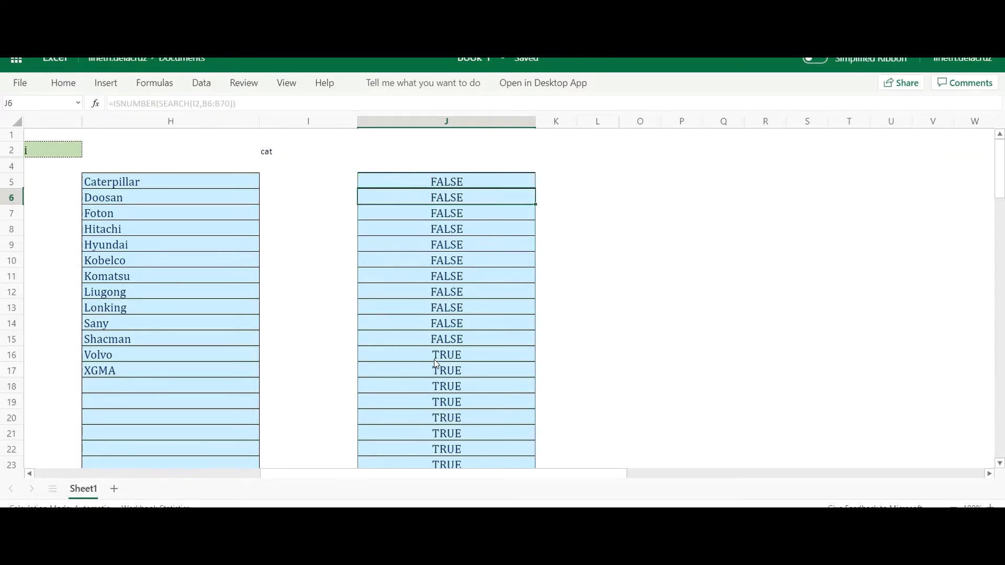
pyautogui.moveTo(368, 478); pyautogui.dragTo(338, 479)
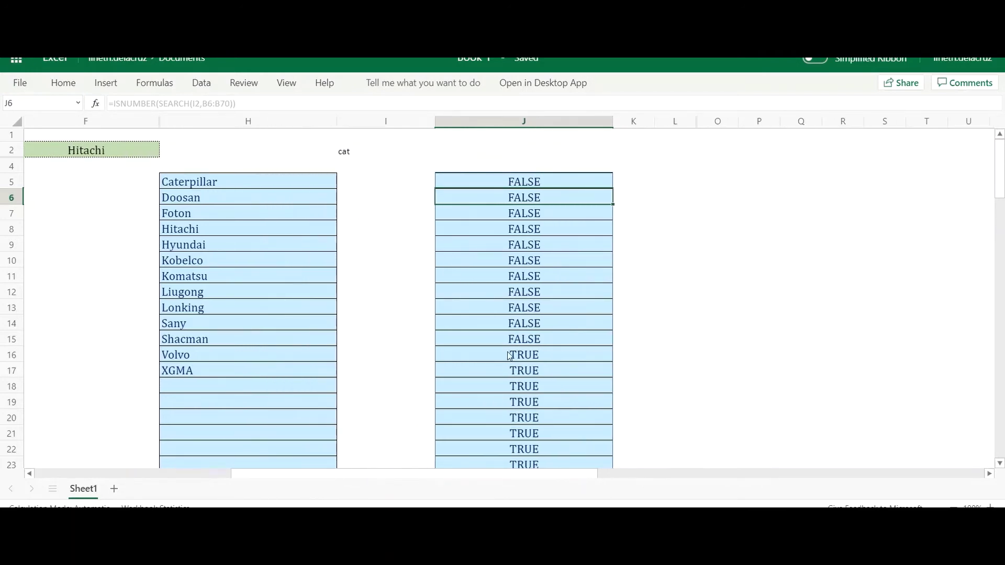
pyautogui.click(550, 184)
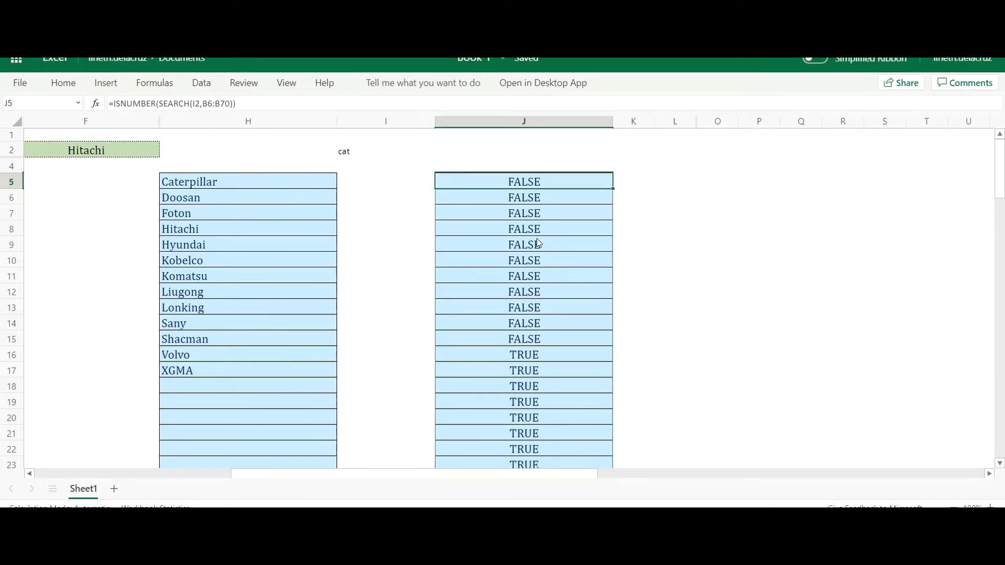
pyautogui.press('F2')
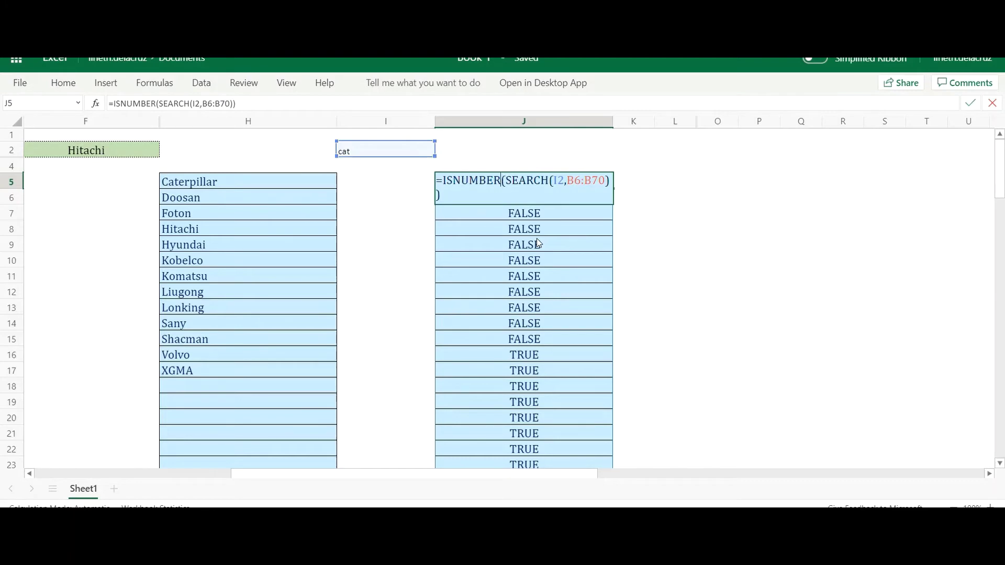
# Start a FILTER formula in J5 that returns the model range B6:B70
pyautogui.write('filter(')
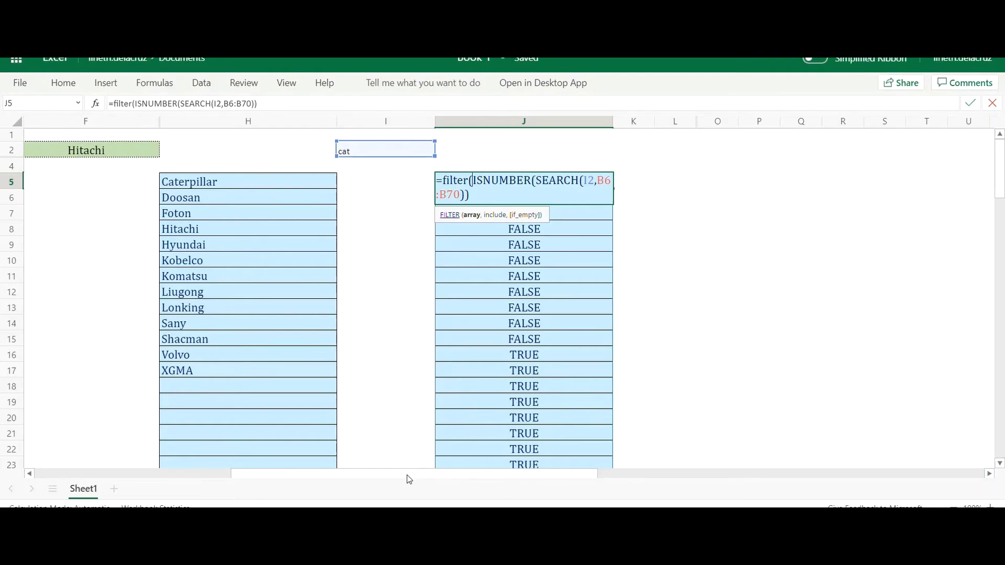
pyautogui.moveTo(408, 476); pyautogui.dragTo(205, 476)
pyautogui.click(173, 202)
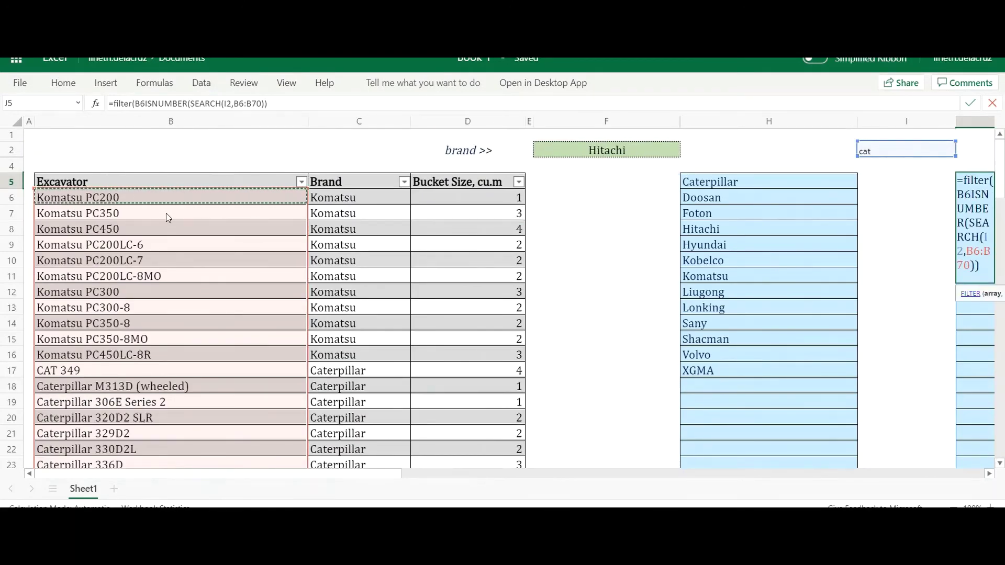
pyautogui.hotkey('ctrl', 'shift', 'Down')
pyautogui.hotkey('shift', 'Down')
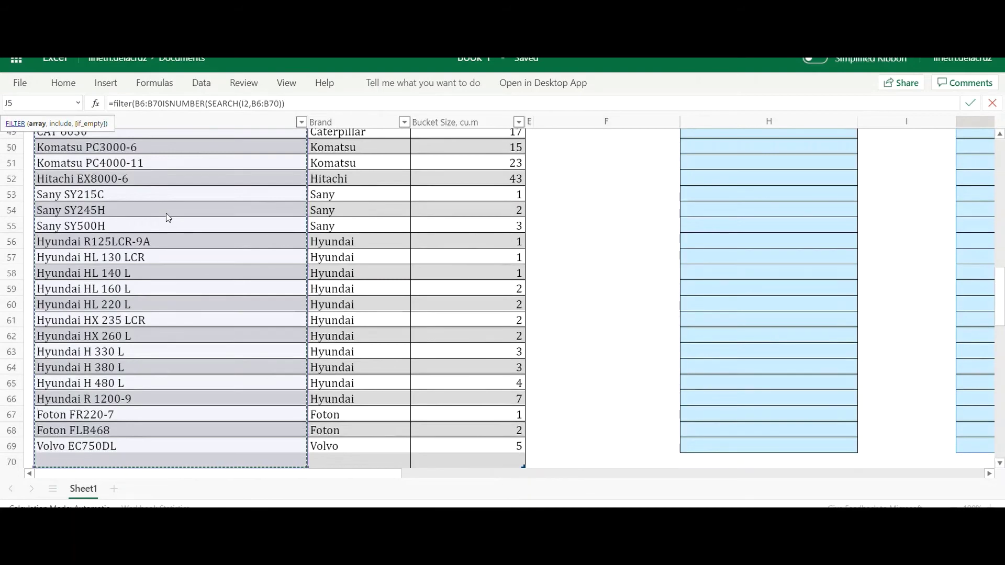
pyautogui.scroll(16, 168, 217)
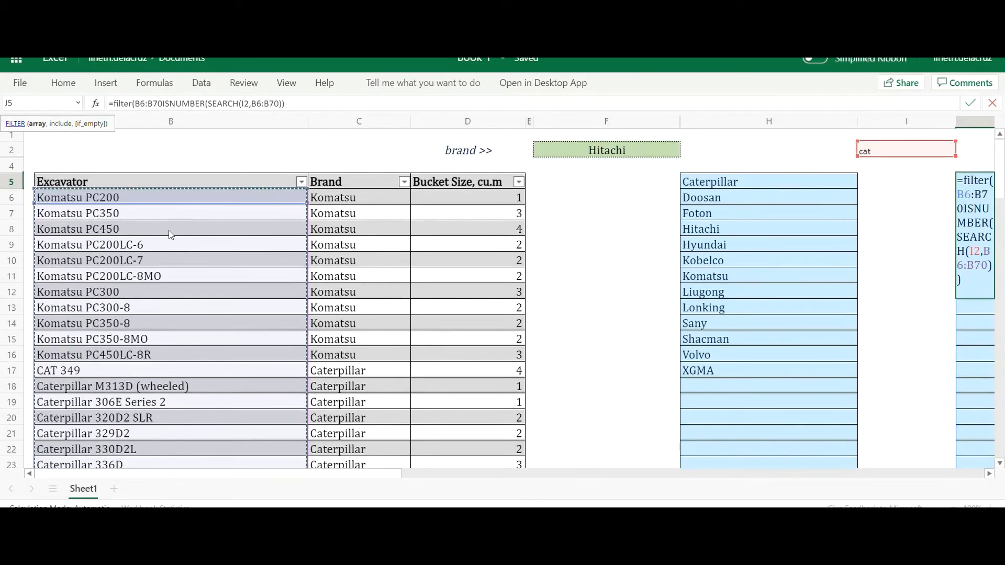
# Finish the formula with the ISNUMBER(SEARCH(I2,B6:B70)) condition and a "no record" fallback
pyautogui.write(',')
pyautogui.moveTo(362, 474); pyautogui.dragTo(626, 472)
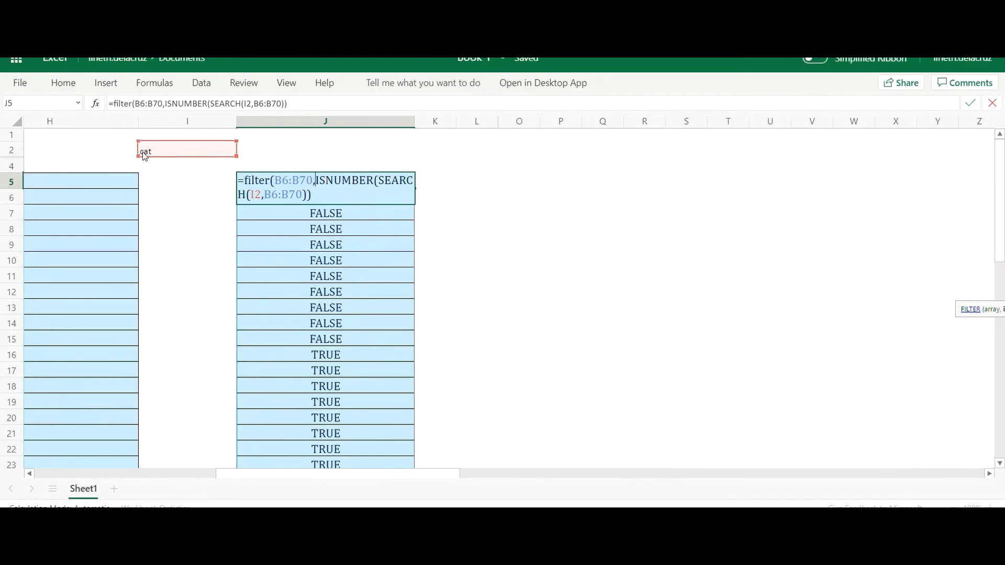
pyautogui.click(317, 199)
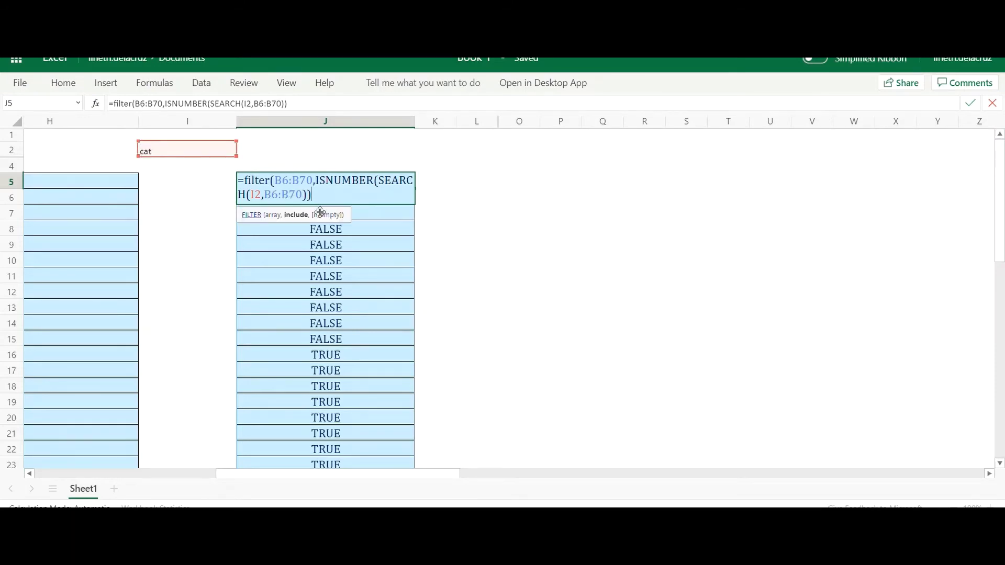
pyautogui.write(',"no record')
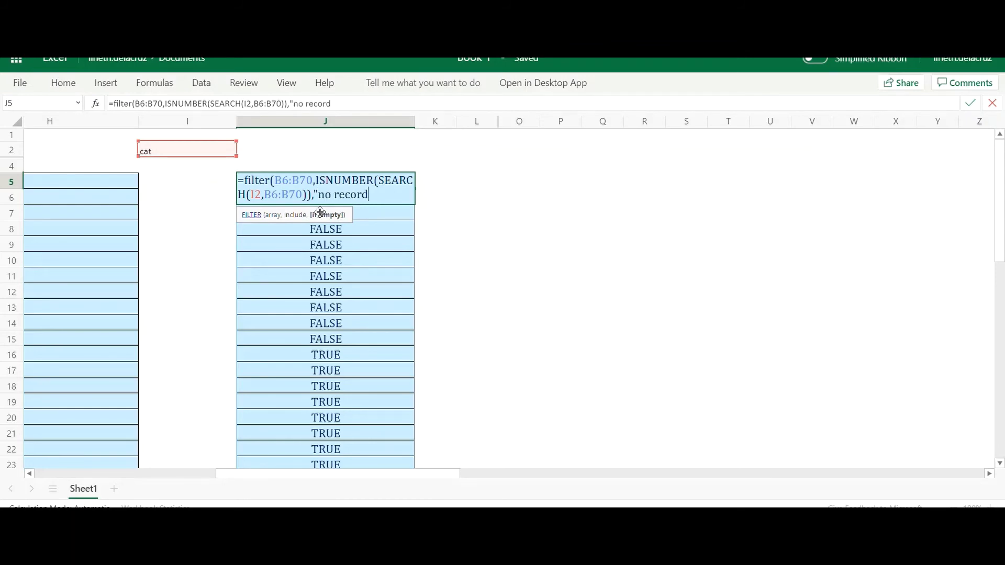
pyautogui.write('")')
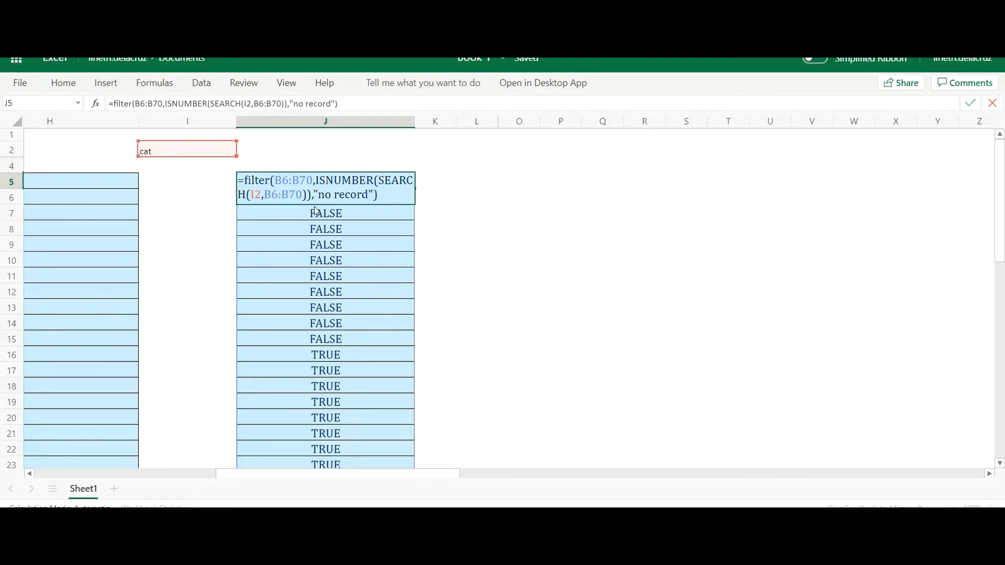
pyautogui.press('Return')
pyautogui.press('Up')
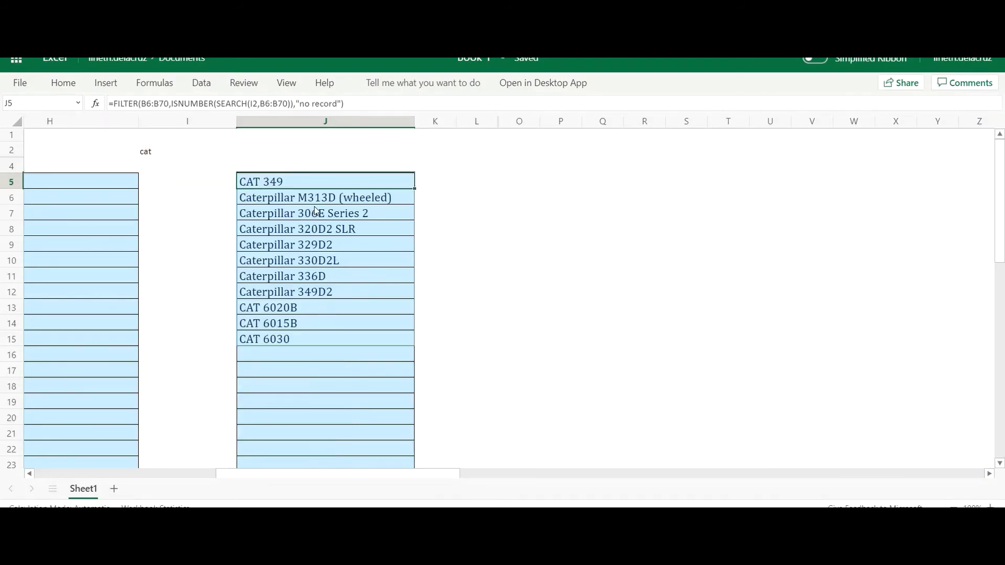
# Enter volvo as the search text in I2 to list the nine Volvo models, then edit J5
pyautogui.moveTo(291, 480); pyautogui.dragTo(157, 474)
pyautogui.click(678, 157)
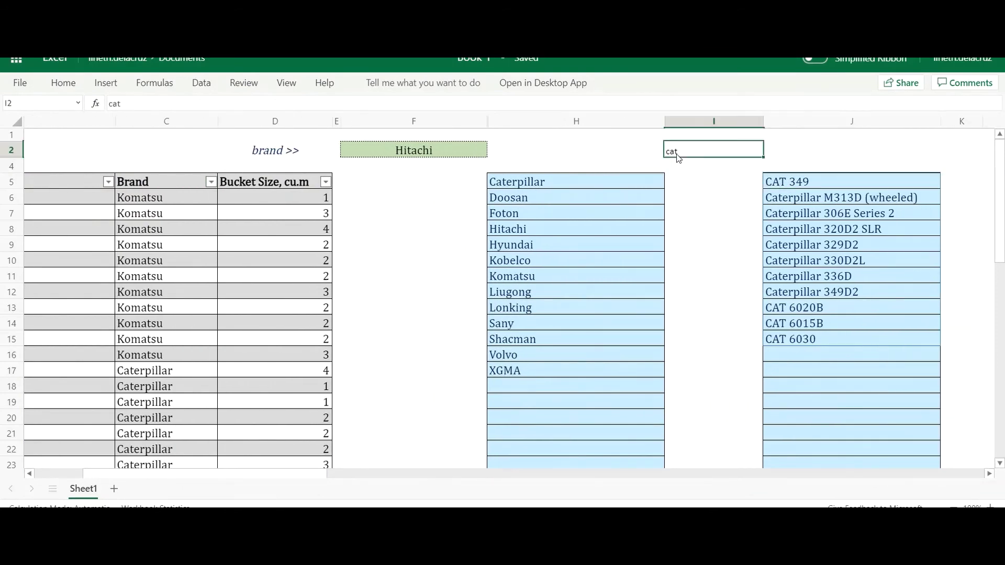
pyautogui.write('volvo')
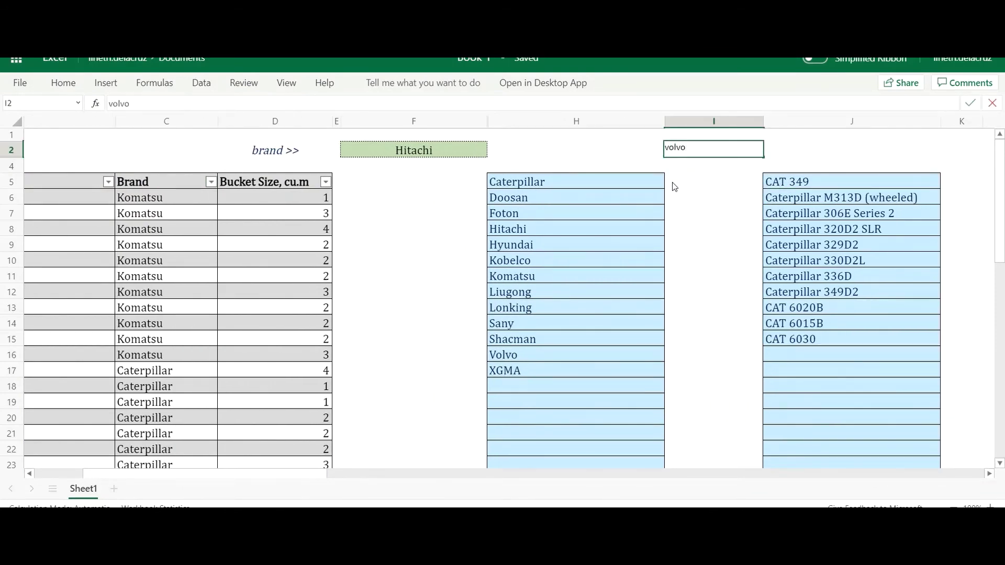
pyautogui.hotkey('ctrl', 'Return')
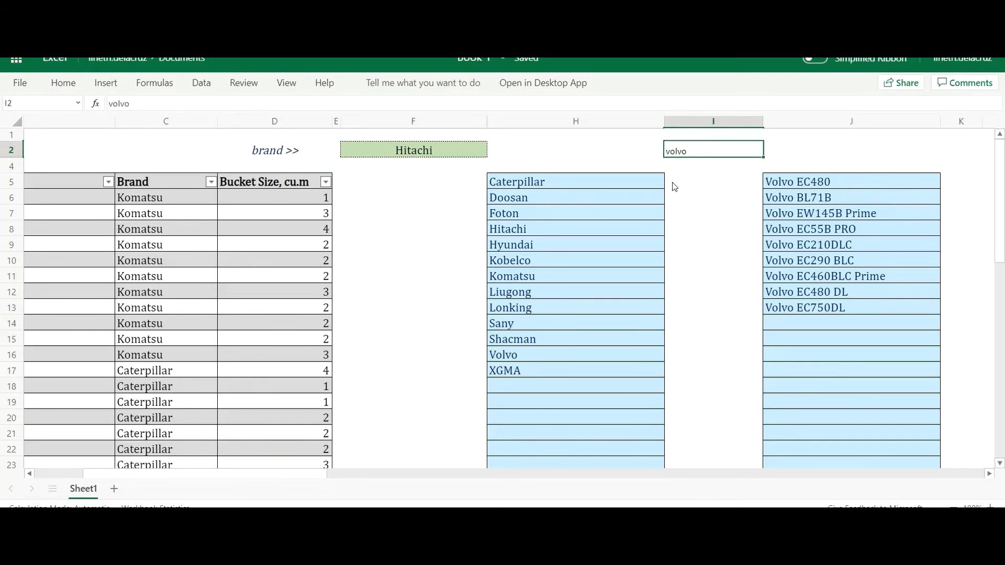
pyautogui.press('Down')
pyautogui.press('Down')
pyautogui.press('Right')
pyautogui.press('F2')
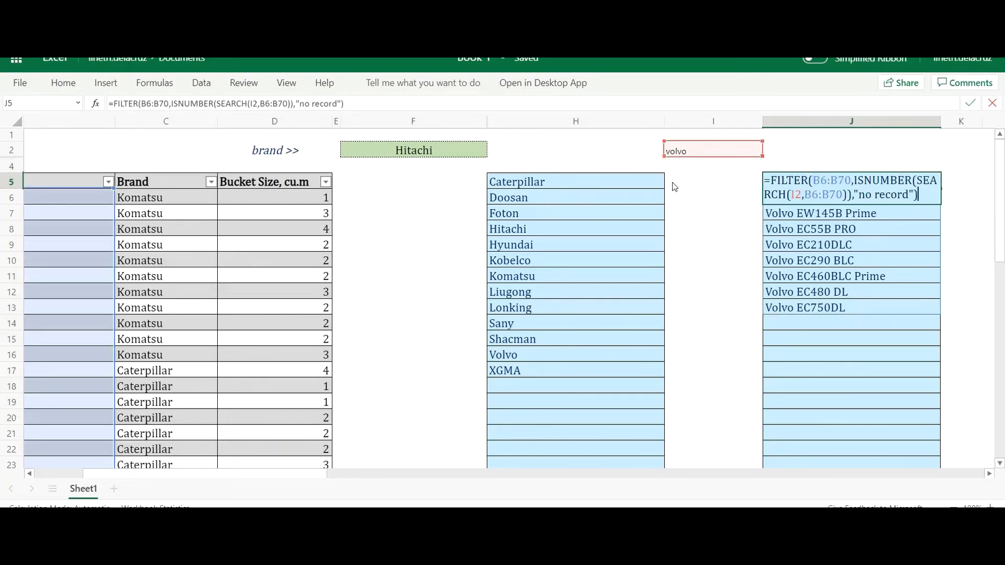
# Wrap the J5 FILTER formula in SORT so the Volvo models list alphabetically
pyautogui.press('Home')
pyautogui.press('Right')
pyautogui.write('sort(')
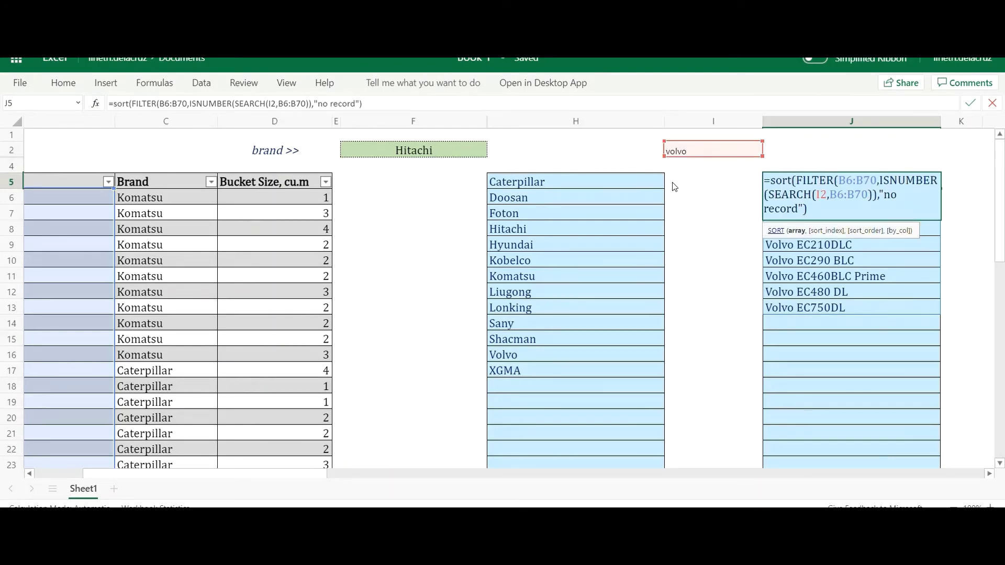
pyautogui.write(')')
pyautogui.hotkey('ctrl', 'Return')
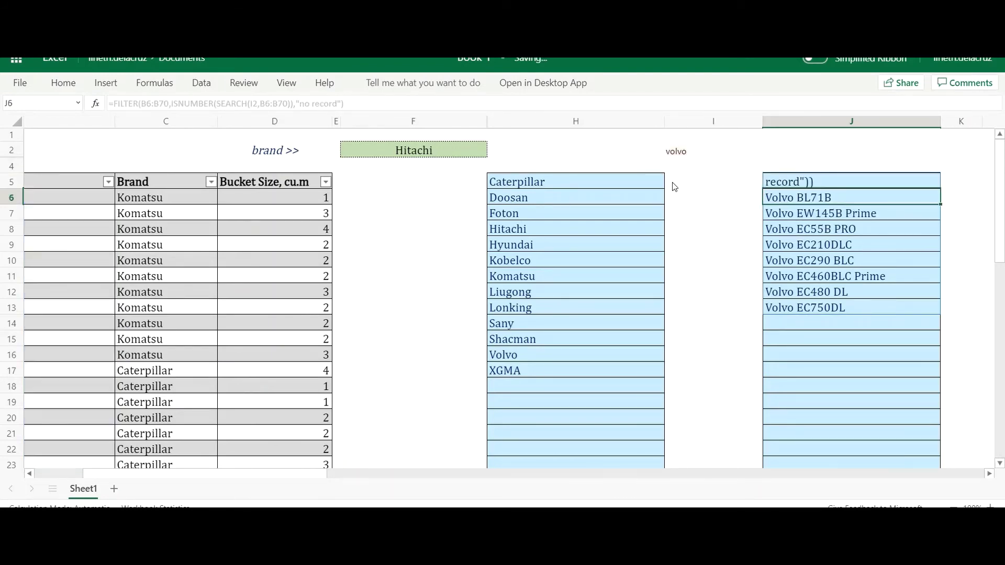
pyautogui.press('Down')
pyautogui.press('Down')
pyautogui.press('Down')
pyautogui.press('Down')
pyautogui.press('Down')
pyautogui.press('Down')
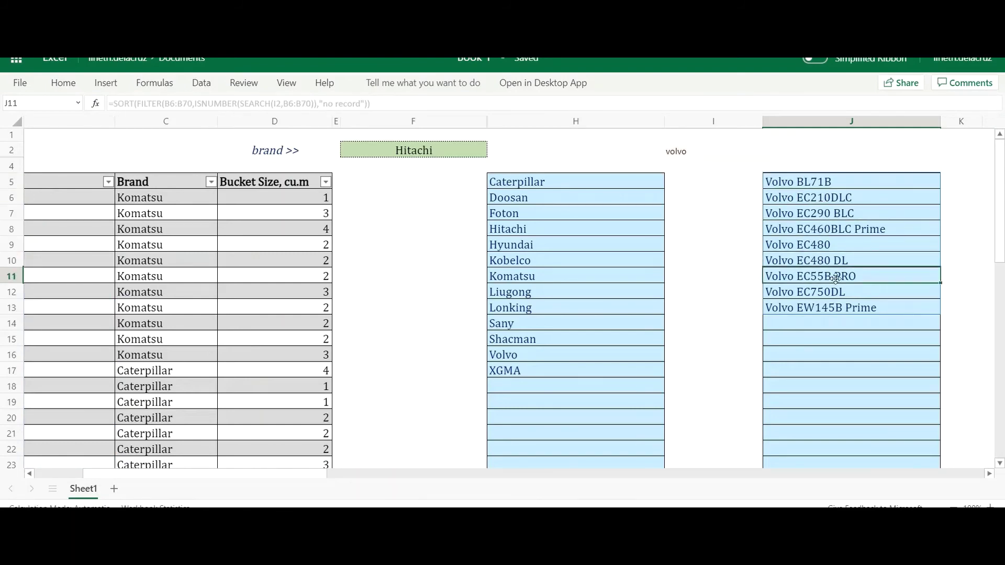
# Check the sorted results by comparing the search cell I2 with the J5 spill formula
pyautogui.click(692, 153)
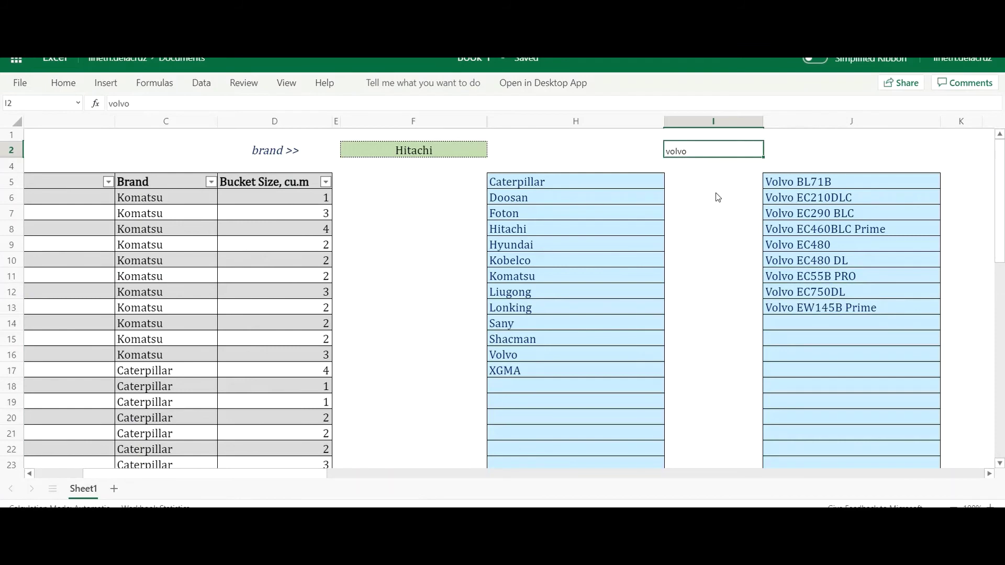
pyautogui.click(810, 181)
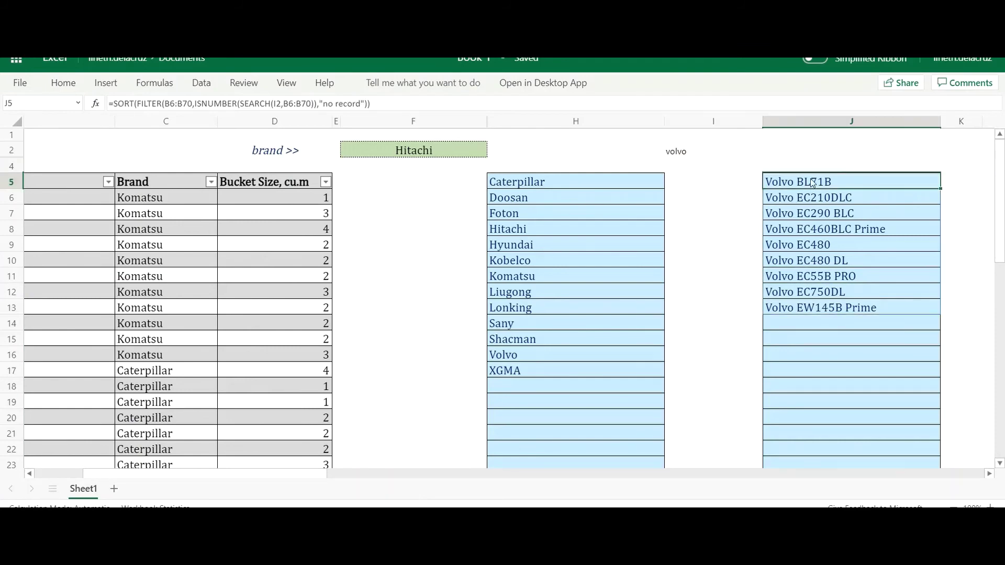
pyautogui.click(680, 156)
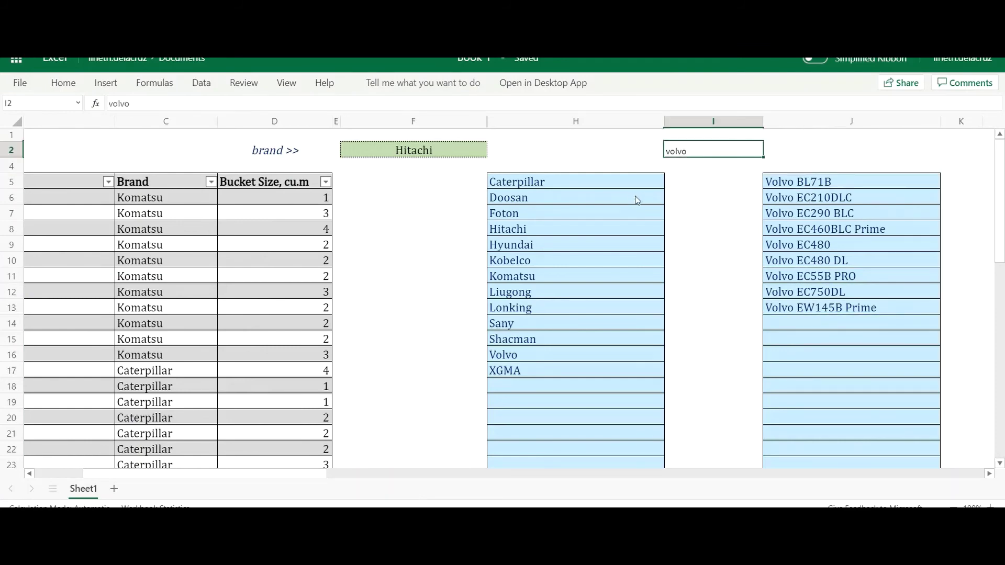
pyautogui.click(832, 181)
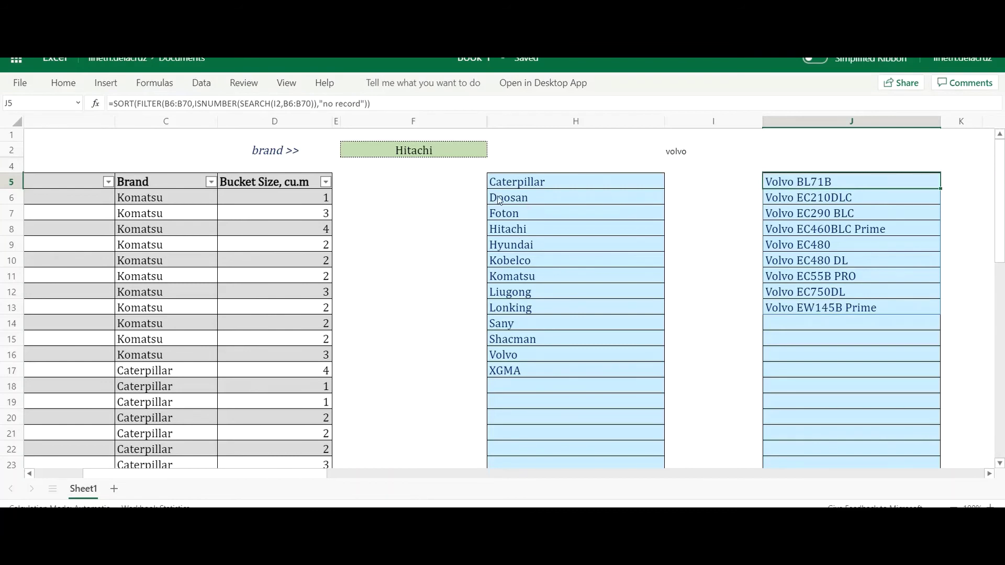
pyautogui.click(678, 157)
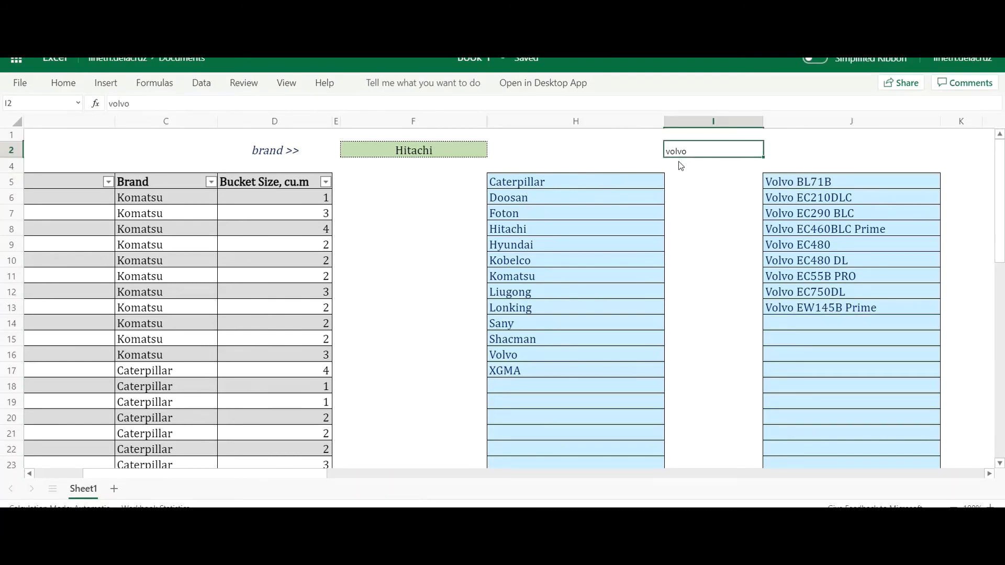
# Search for doosan in I2 so column J lists the two Doosan models
pyautogui.click(788, 183)
pyautogui.click(722, 153)
pyautogui.write('doosan')
pyautogui.press('Return')
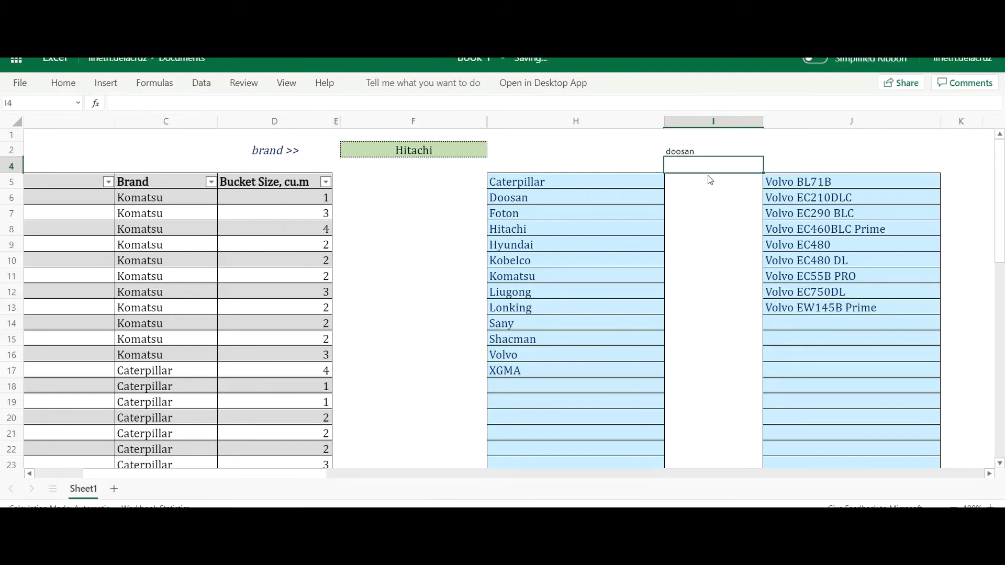
pyautogui.press('Up')
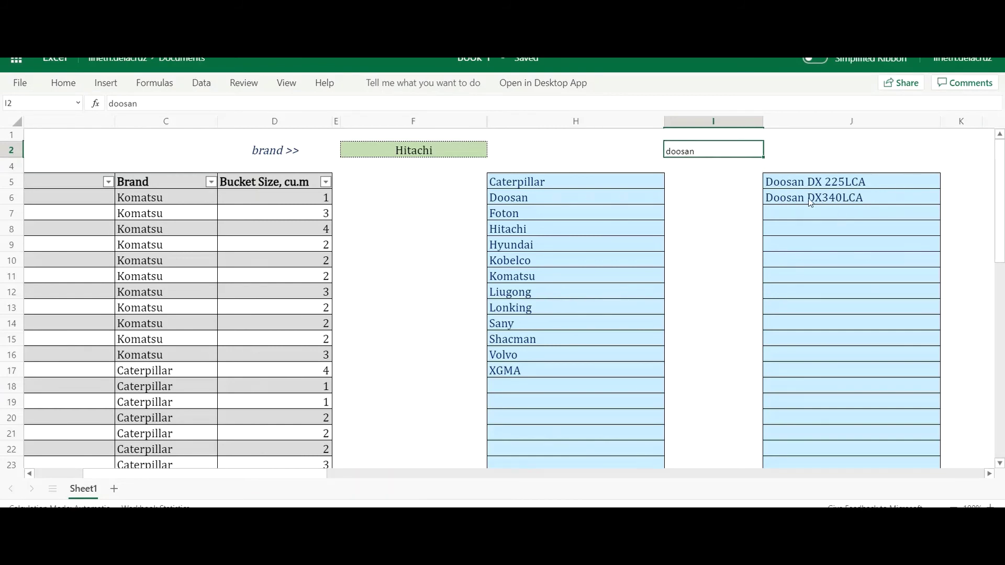
# Copy F2's green formatting onto I2 with the Format Painter
pyautogui.click(426, 155)
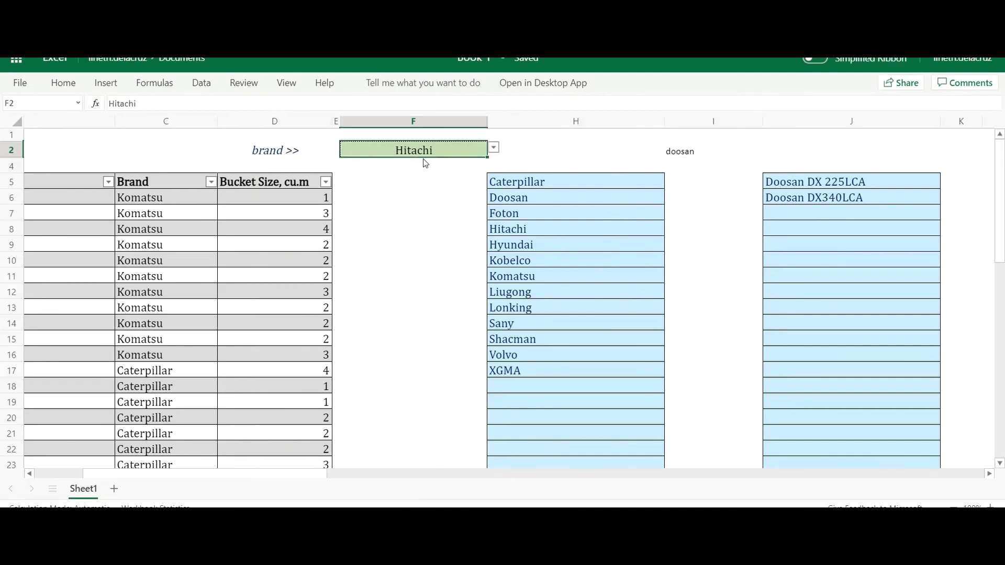
pyautogui.click(63, 83)
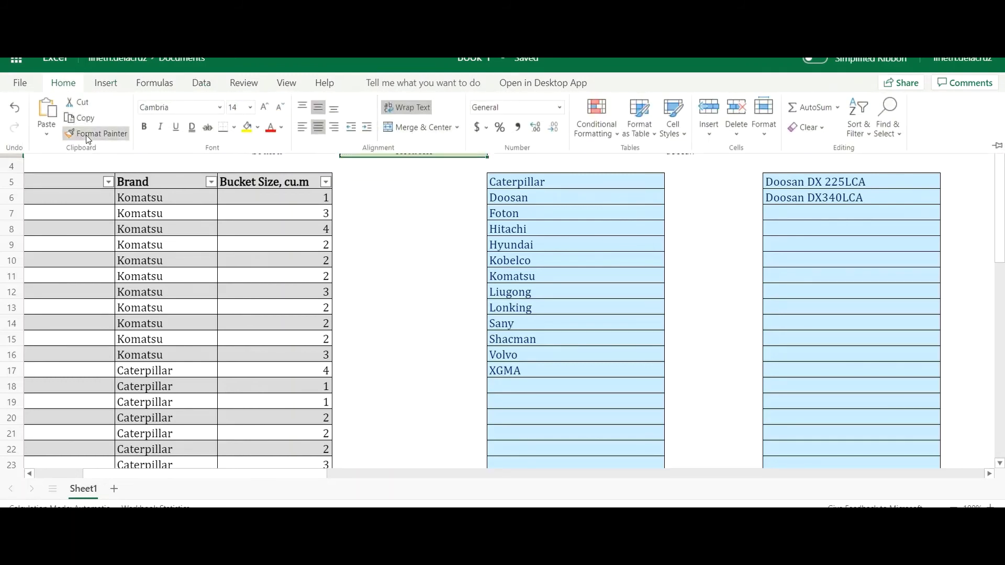
pyautogui.click(76, 122)
pyautogui.click(689, 152)
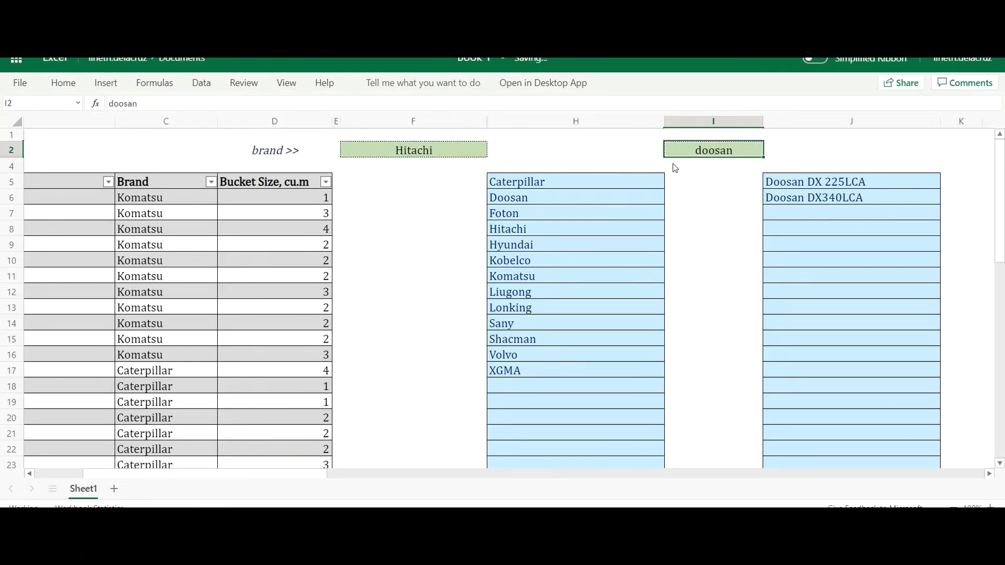
# Give I2 List data validation sourced from =$J$5#, showing the Doosan models
pyautogui.click(207, 87)
pyautogui.click(539, 130)
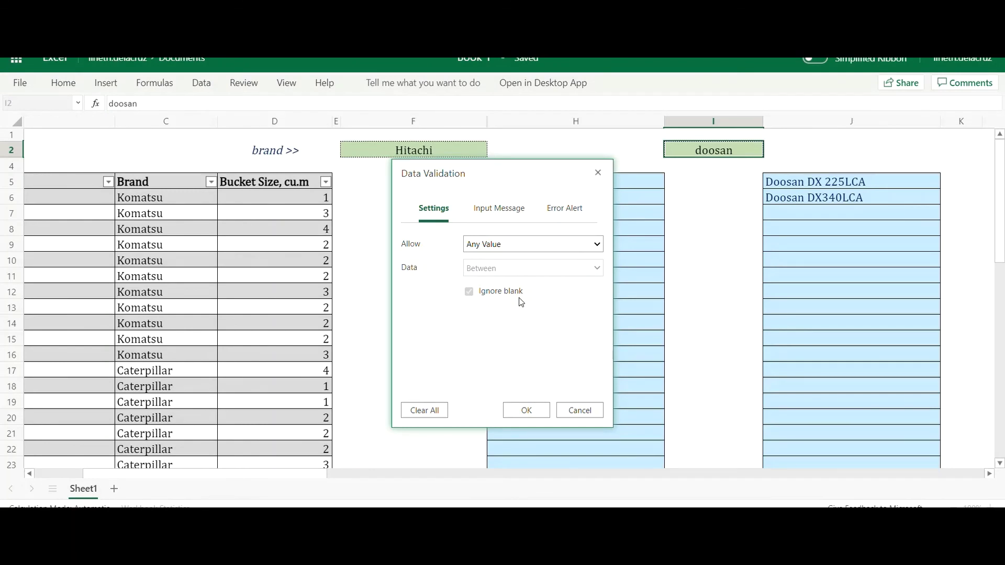
pyautogui.click(515, 298)
pyautogui.click(511, 297)
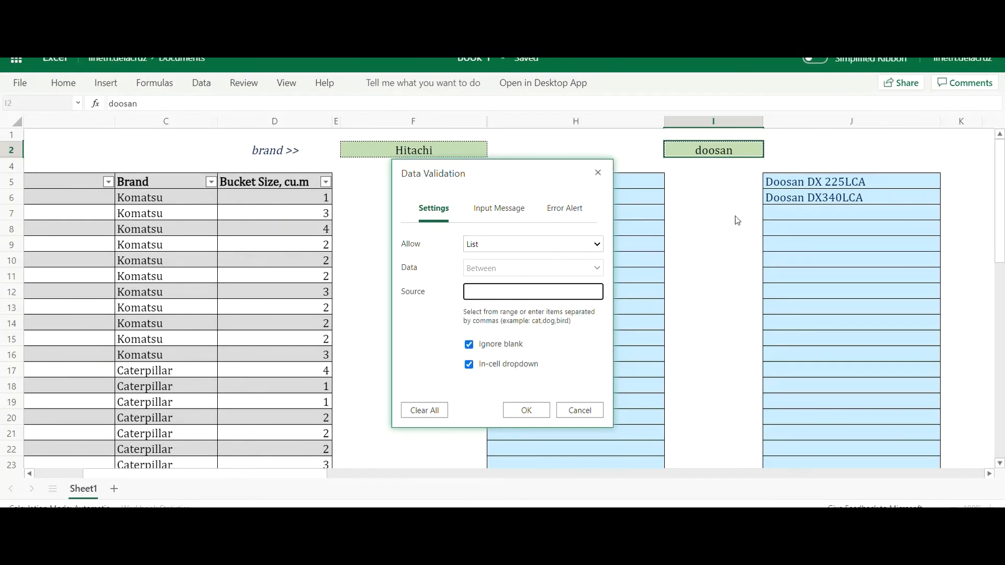
pyautogui.click(845, 184)
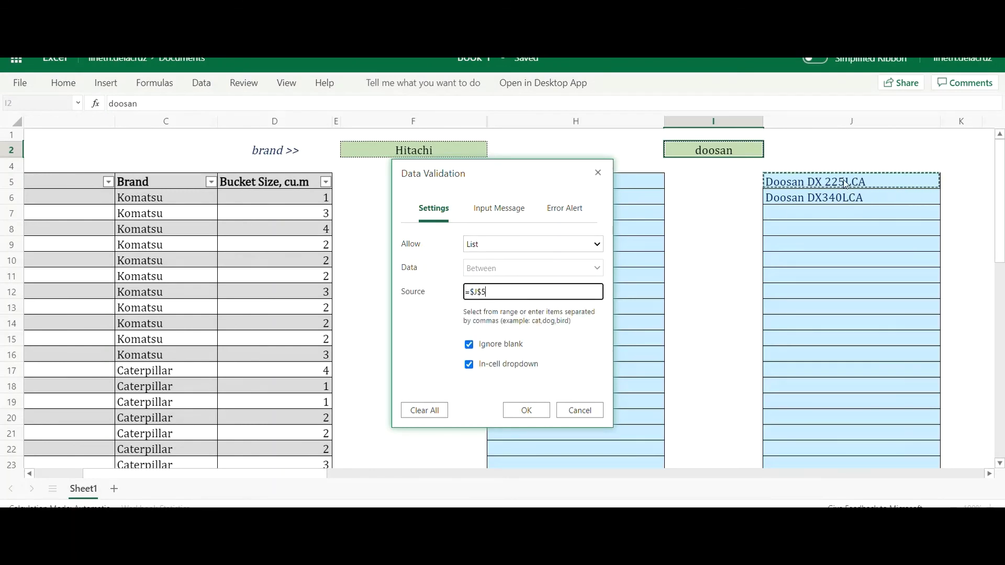
pyautogui.write('#')
pyautogui.click(526, 410)
pyautogui.click(769, 148)
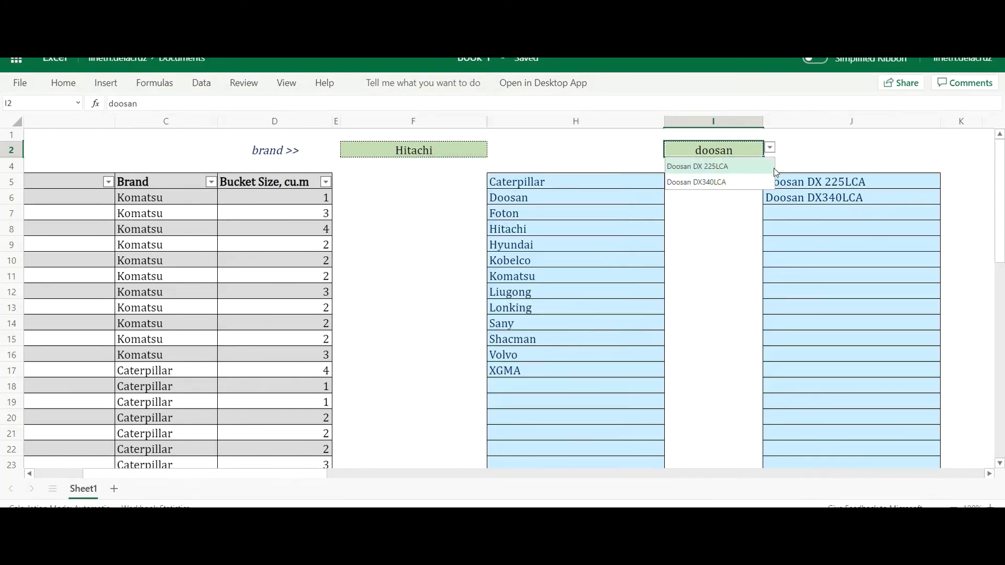
# Clear I2, then test the searchable dropdown with cat, volvo and komatsu
pyautogui.press('Escape')
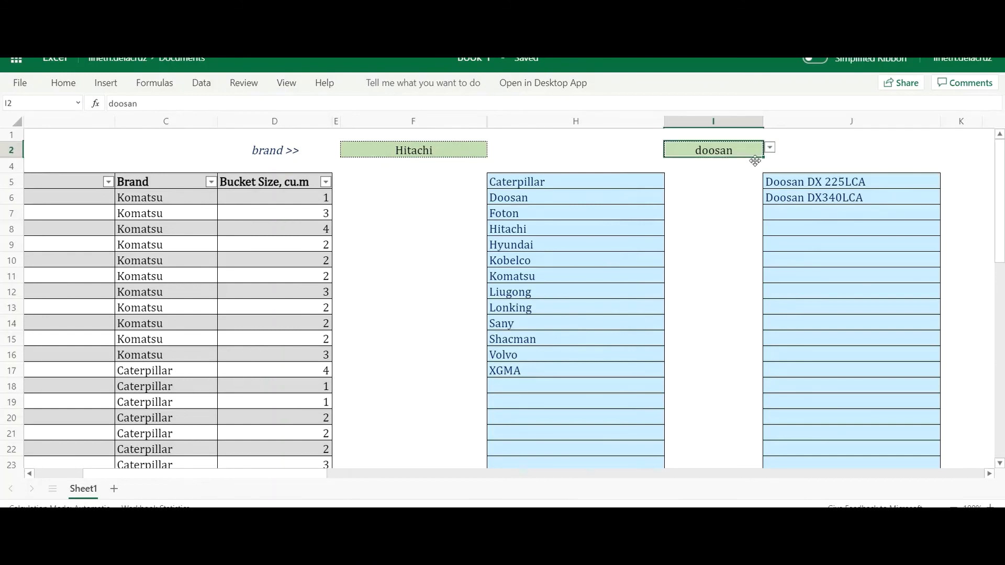
pyautogui.press('Delete')
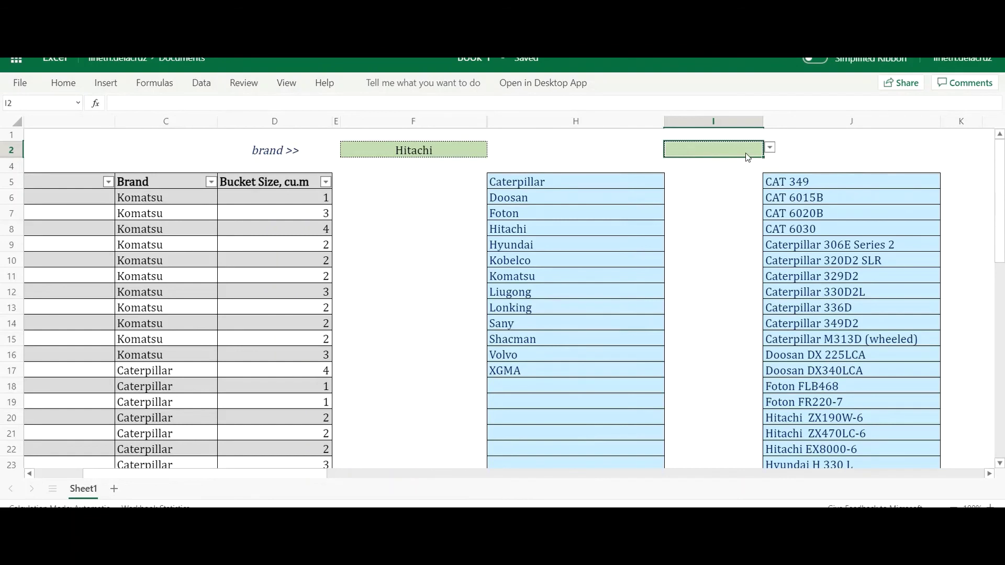
pyautogui.write('cat')
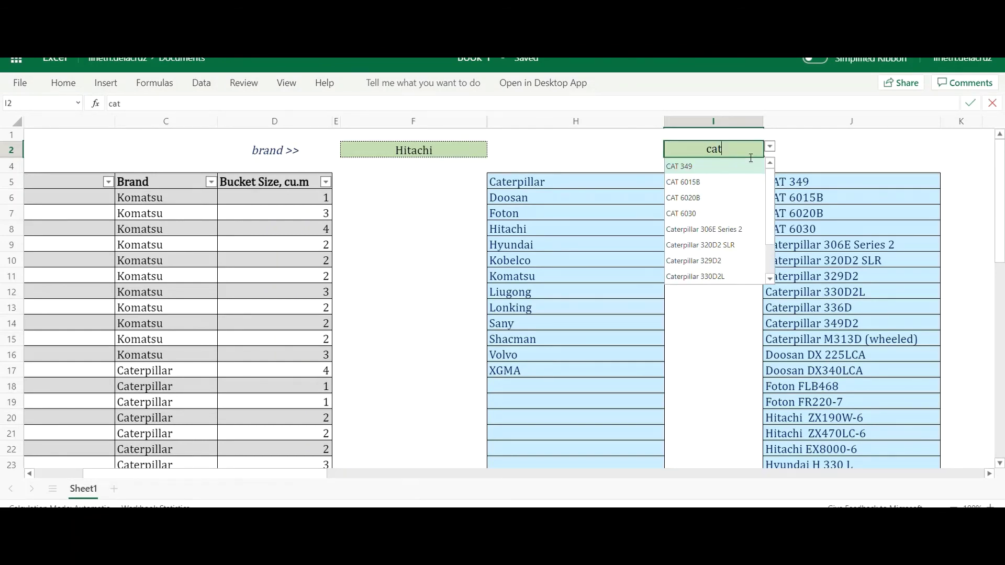
pyautogui.press('BackSpace')
pyautogui.press('BackSpace')
pyautogui.press('BackSpace')
pyautogui.write('v;4p')
pyautogui.press('BackSpace')
pyautogui.press('BackSpace')
pyautogui.press('BackSpace')
pyautogui.press('BackSpace')
pyautogui.write('volvo')
pyautogui.press('BackSpace')
pyautogui.press('BackSpace')
pyautogui.press('BackSpace')
pyautogui.press('BackSpace')
pyautogui.press('BackSpace')
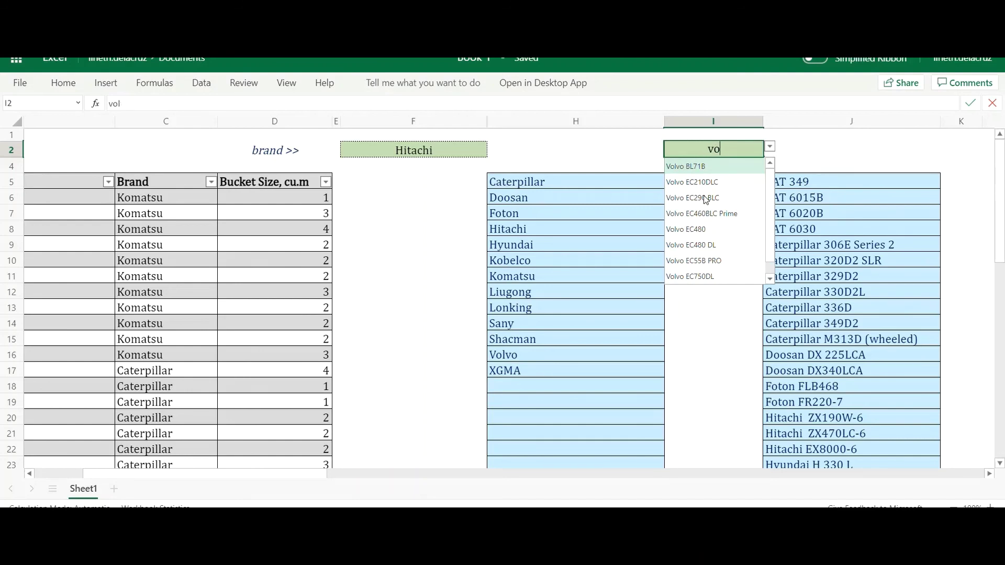
pyautogui.write('komatsu')
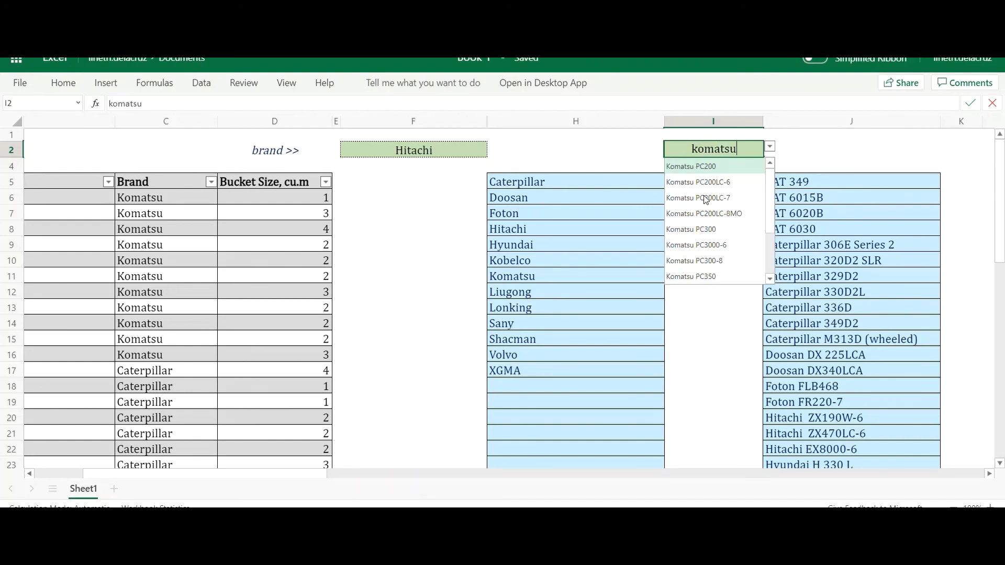